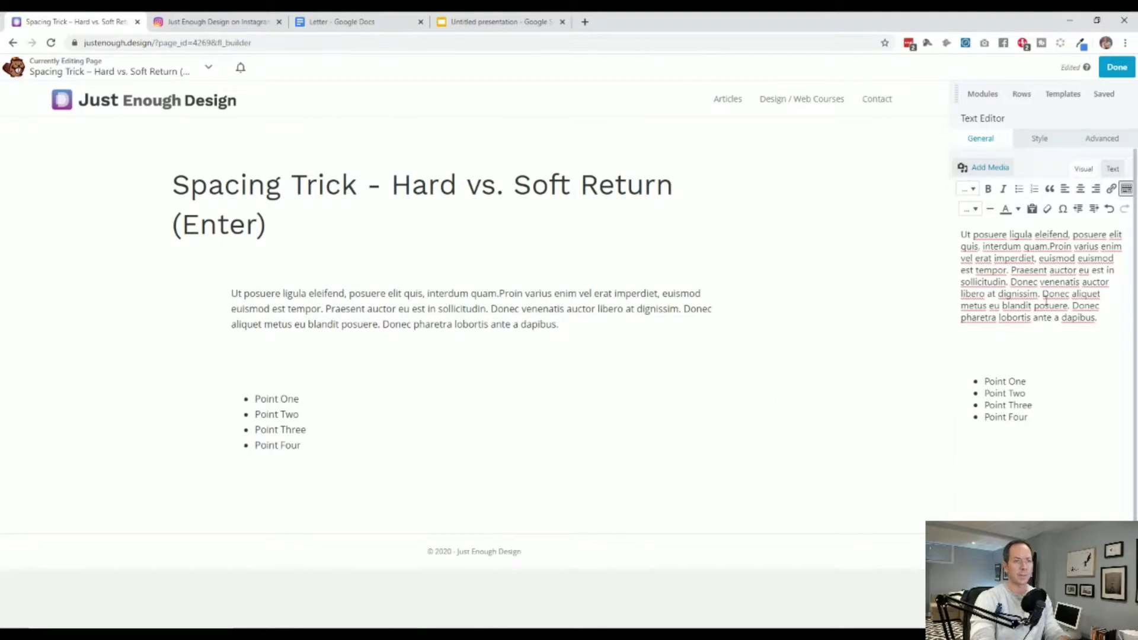
# - Split the paragraph before 'Donec venenatis', then bold 'Praesent' and soft-return it onto a new line
pyautogui.click(1009, 282)
pyautogui.press('Return')
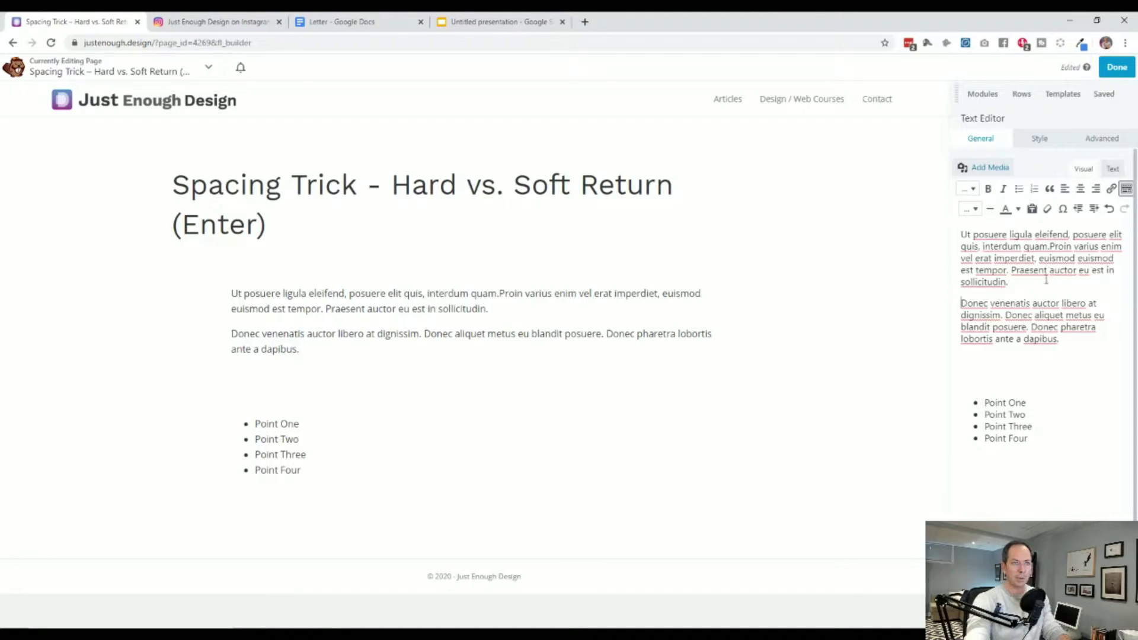
pyautogui.click(1012, 271)
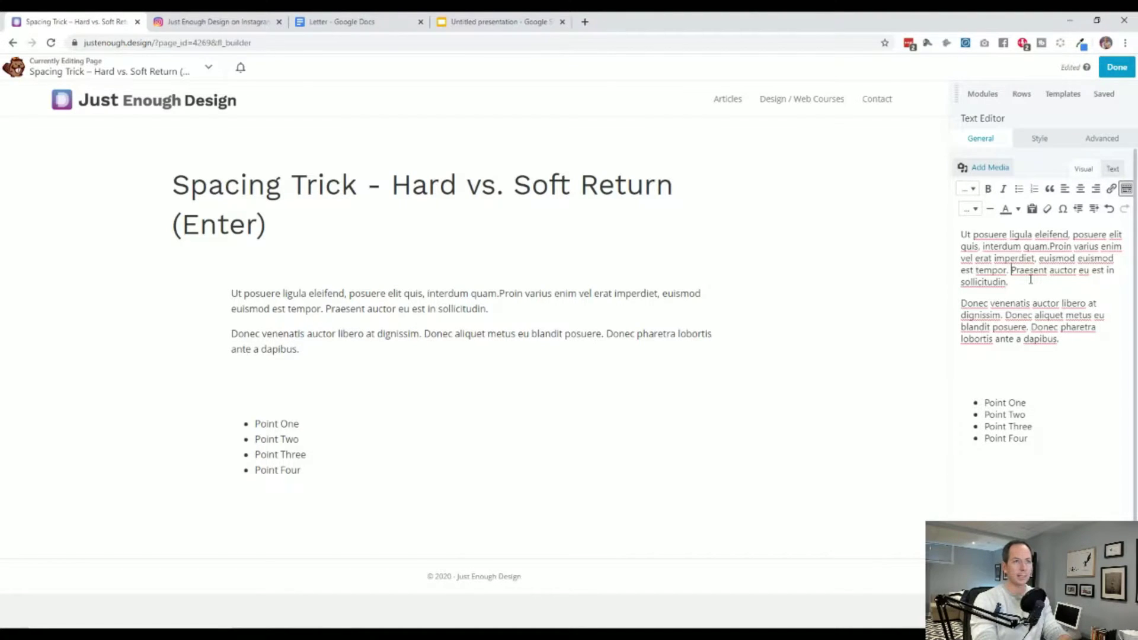
pyautogui.hotkey('ctrl', 'shift', 'Right')
pyautogui.hotkey('ctrl', 'b')
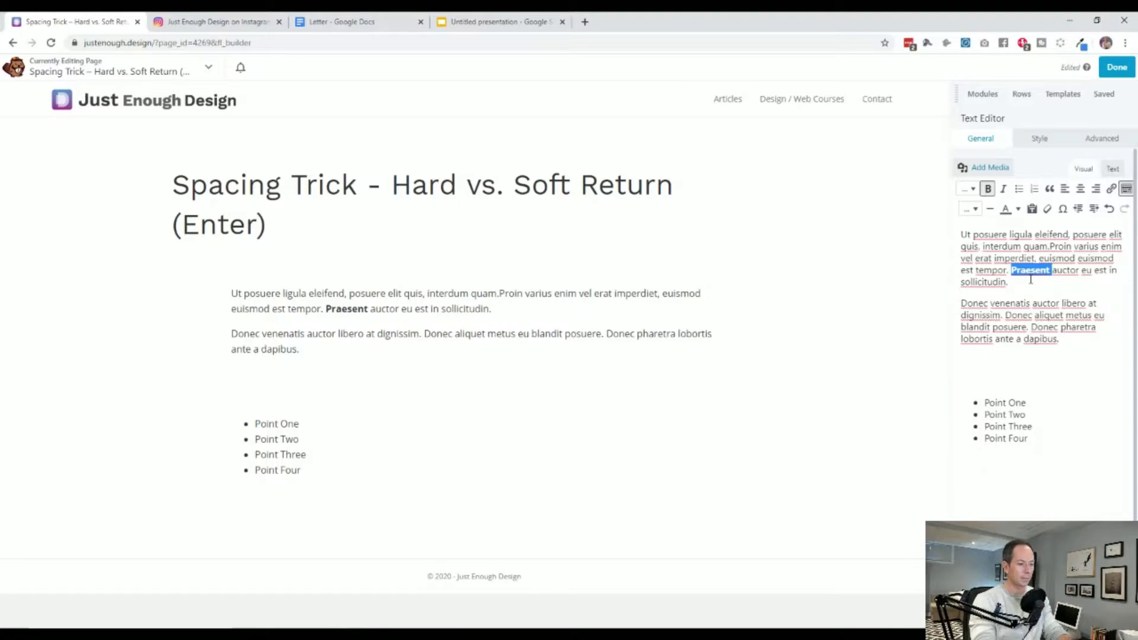
pyautogui.press('Left')
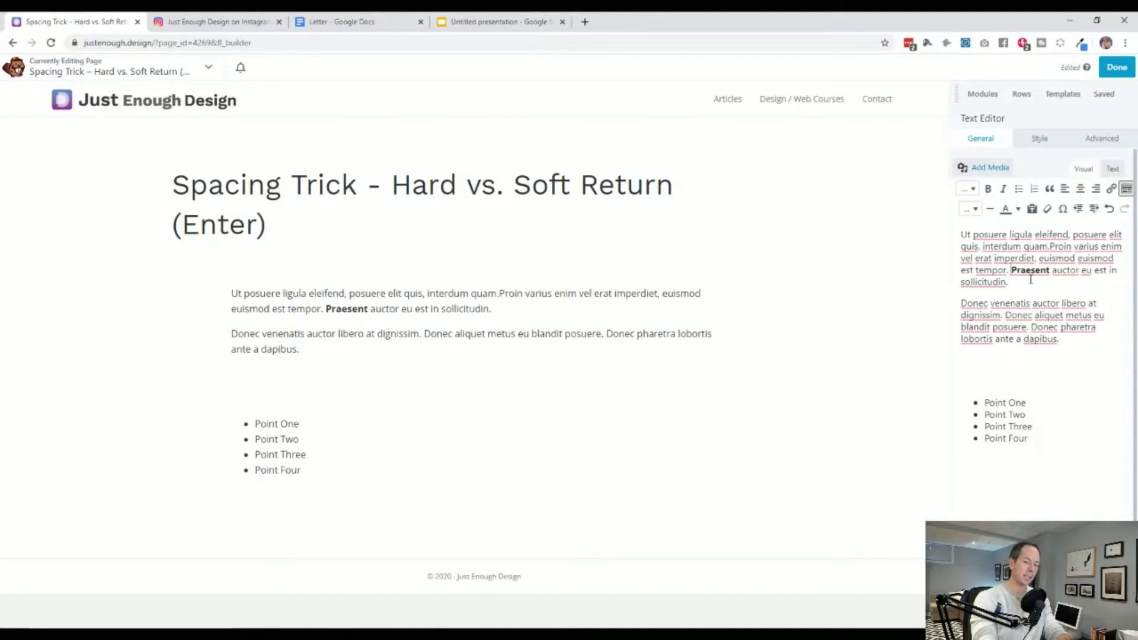
pyautogui.hotkey('shift', 'Return')
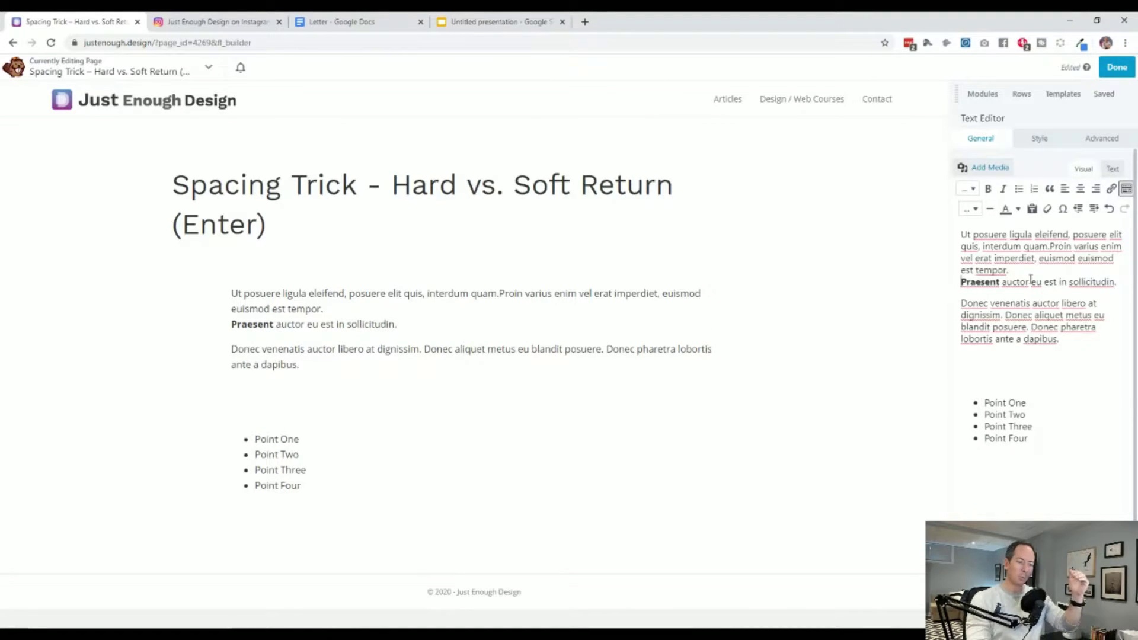
pyautogui.click(961, 304)
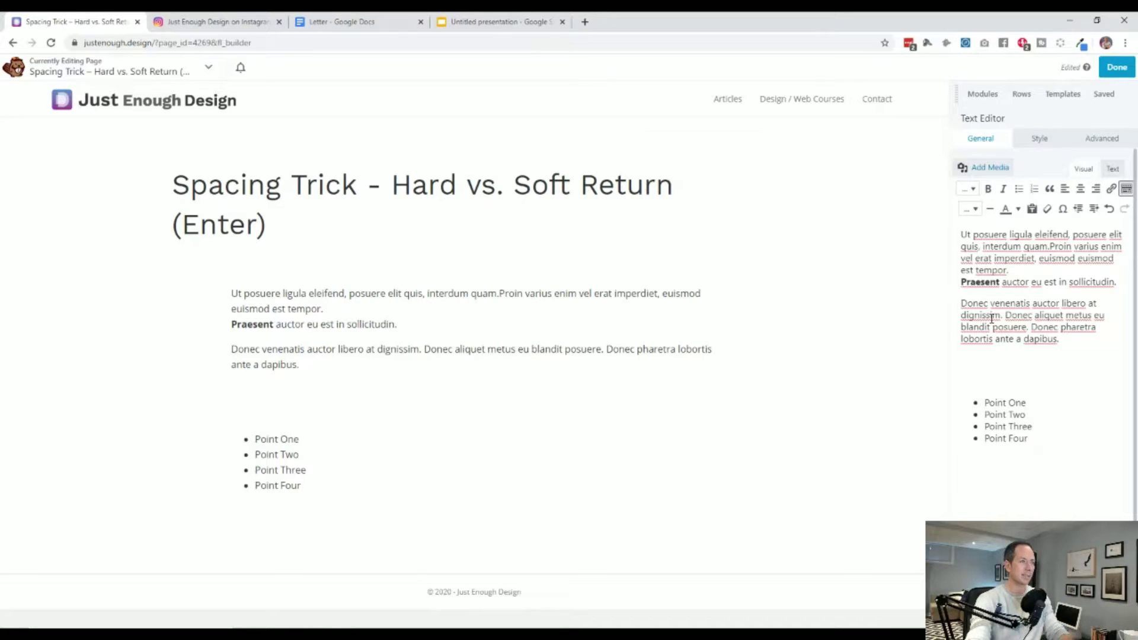
# - Add soft line breaks after 'quam.' and before the second 'euismod'
pyautogui.click(1051, 247)
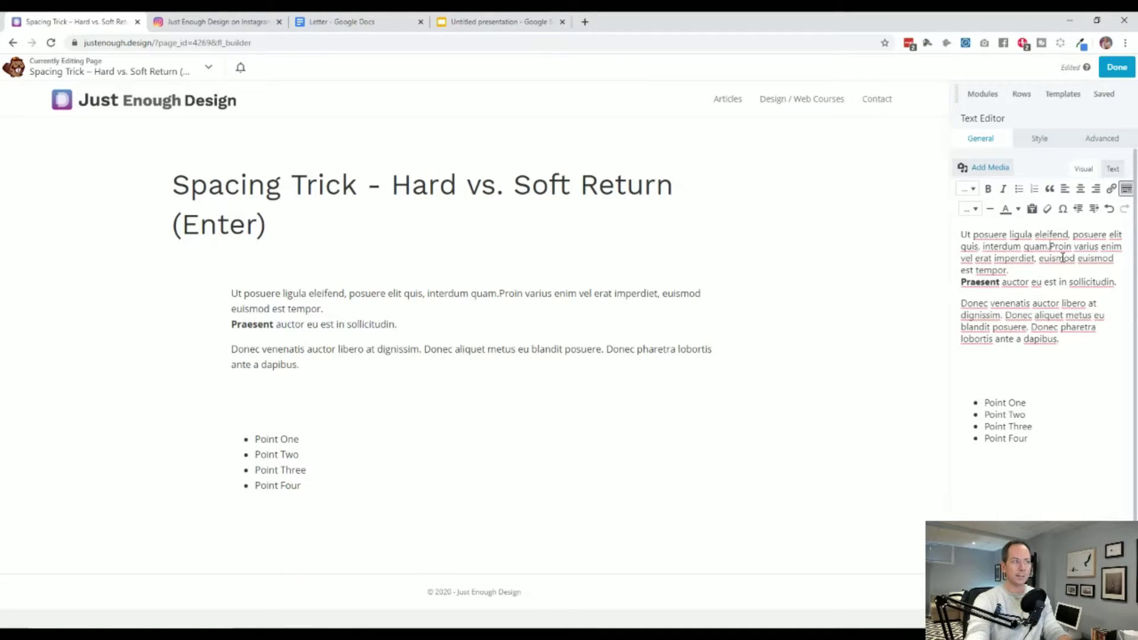
pyautogui.hotkey('shift', 'Return')
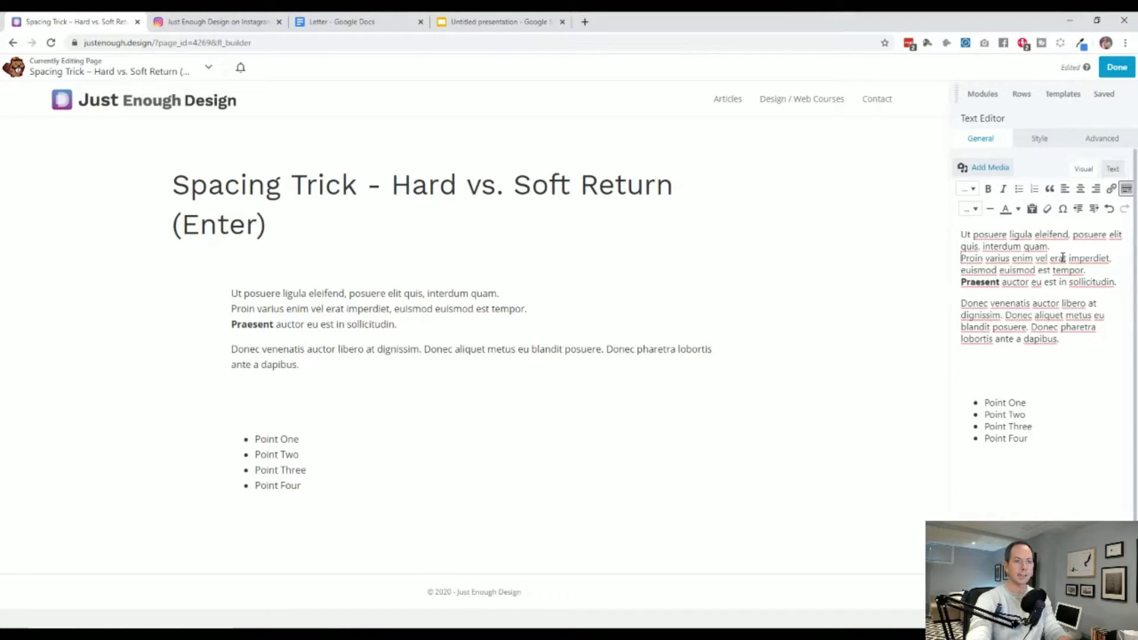
pyautogui.click(1000, 271)
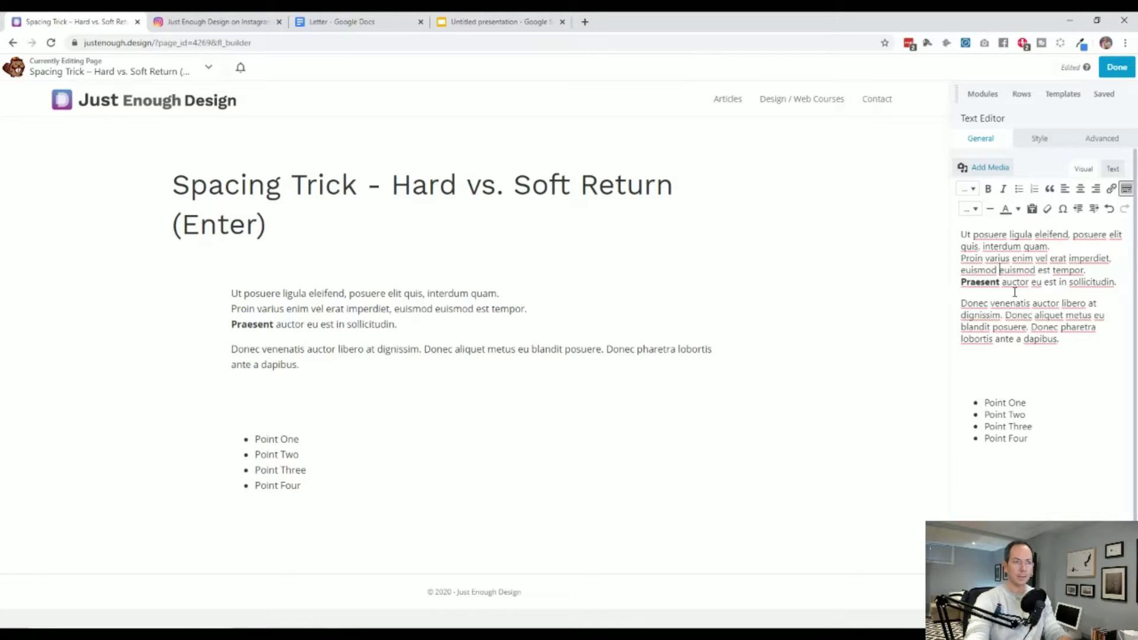
pyautogui.press('BackSpace')
pyautogui.hotkey('shift', 'Return')
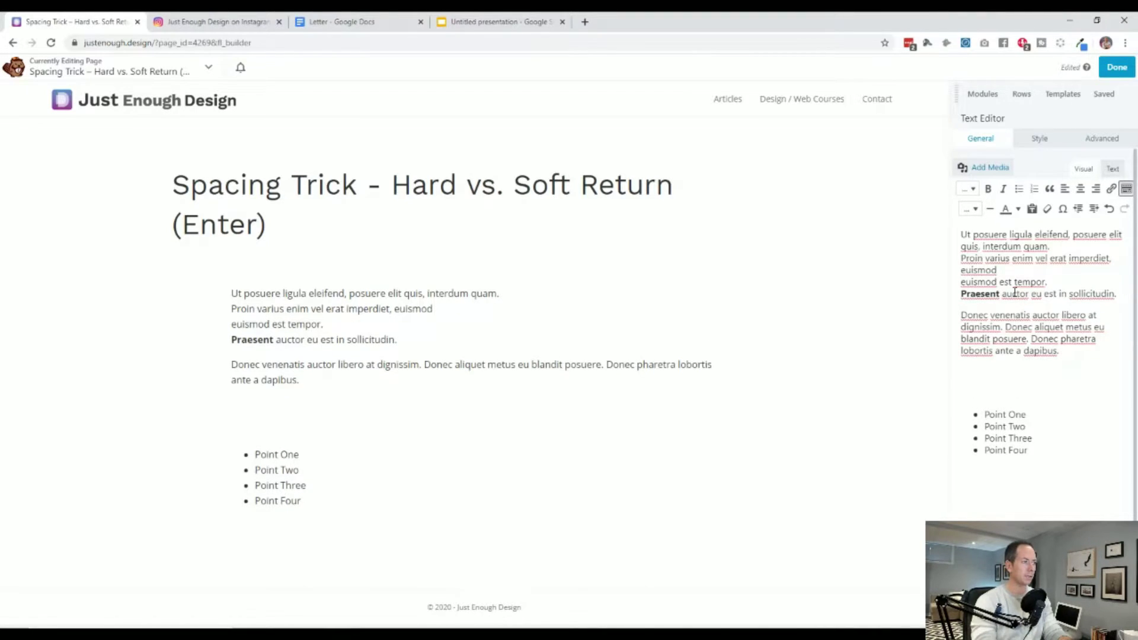
# - Make the bold 'Praesent' sentence a separate paragraph after 'est tempor.'
pyautogui.press('Down')
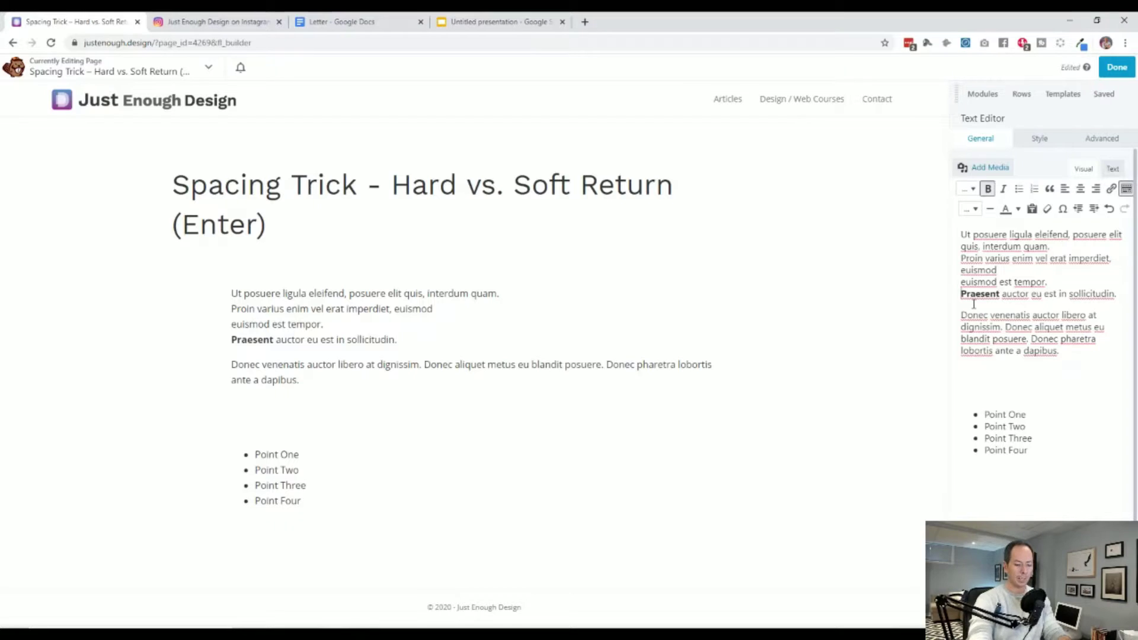
pyautogui.press('BackSpace')
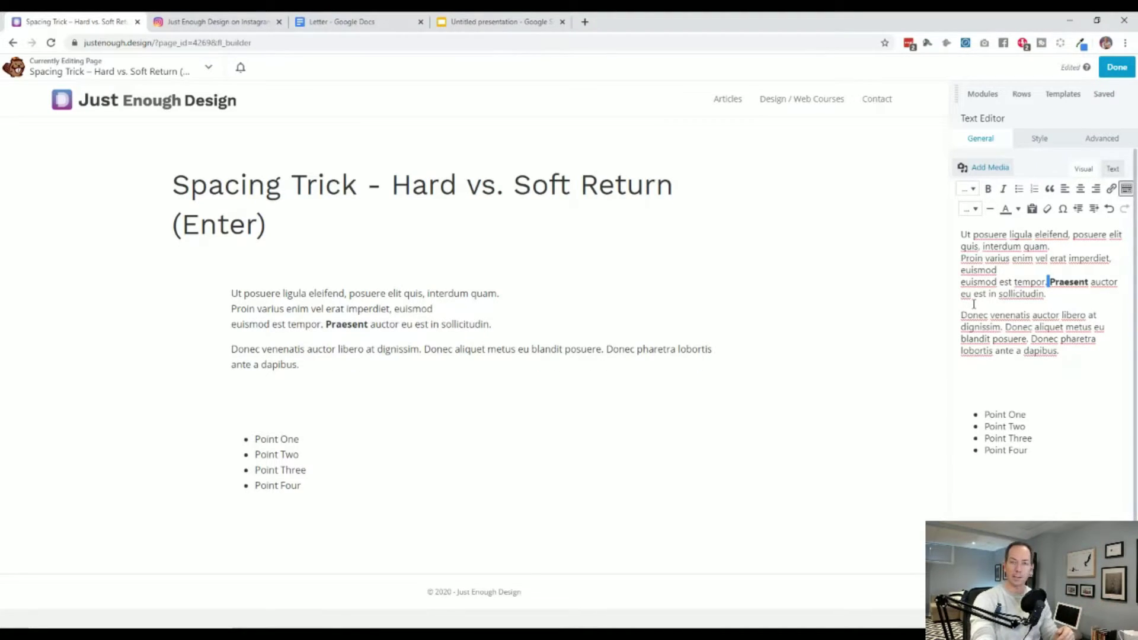
pyautogui.press('Return')
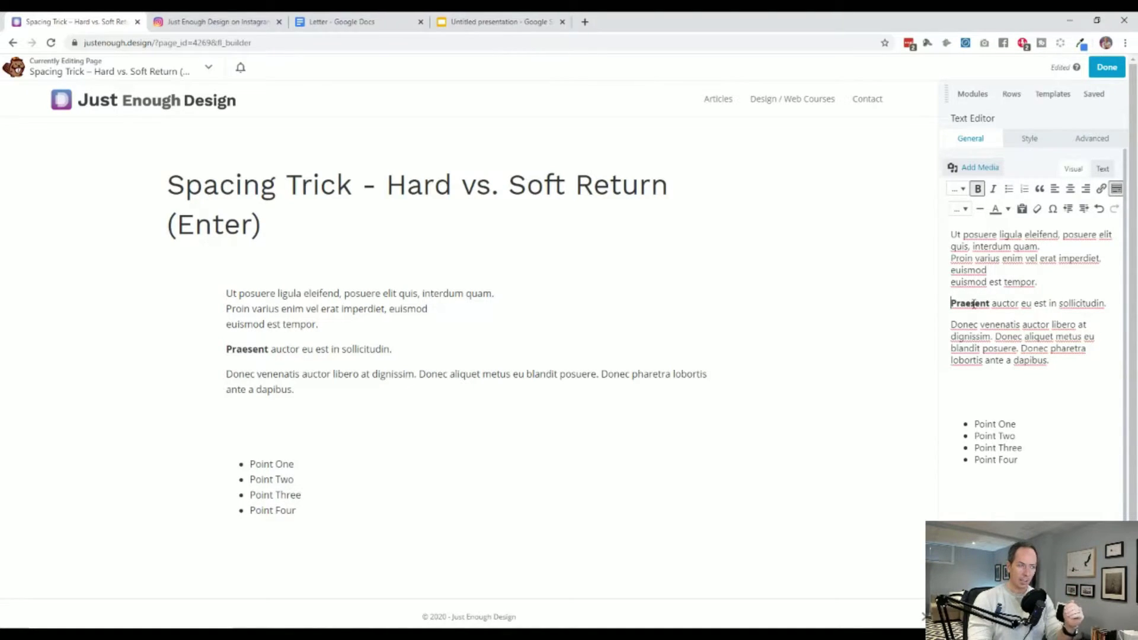
pyautogui.press('Left')
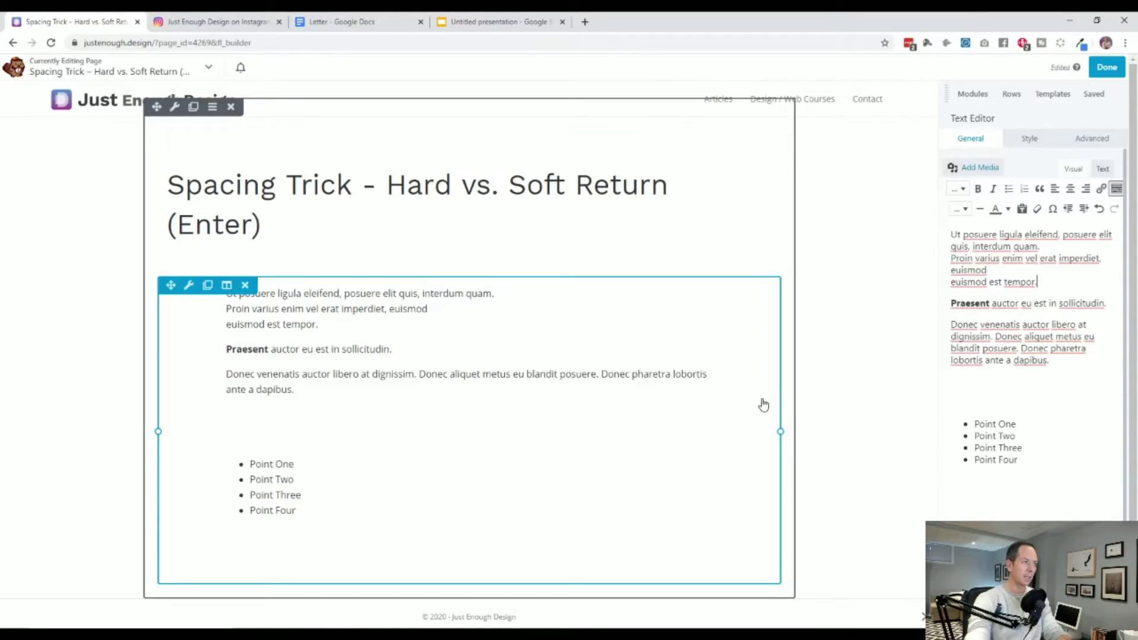
pyautogui.click(1048, 291)
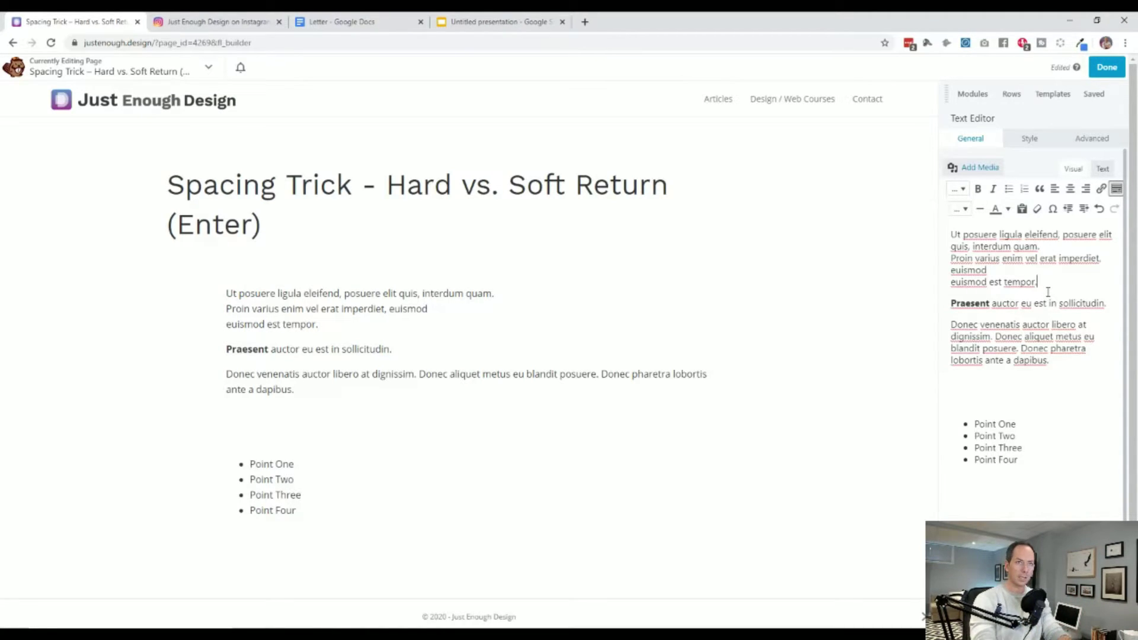
pyautogui.press('Return')
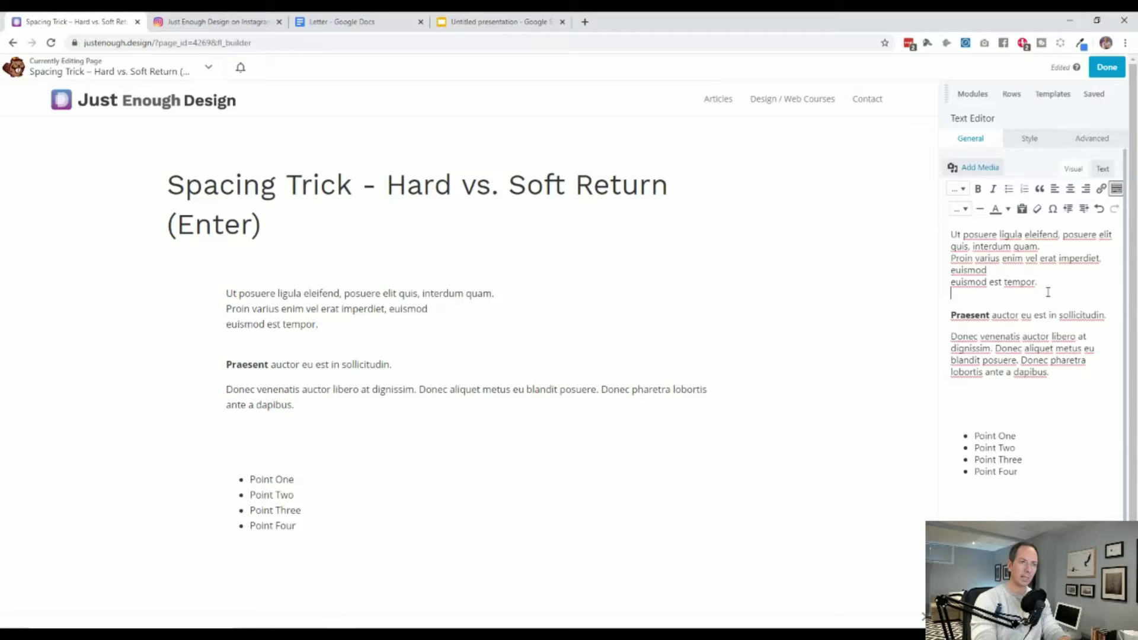
pyautogui.press('Down')
pyautogui.press('Up')
pyautogui.press('Down')
pyautogui.press('Down')
pyautogui.press('Return')
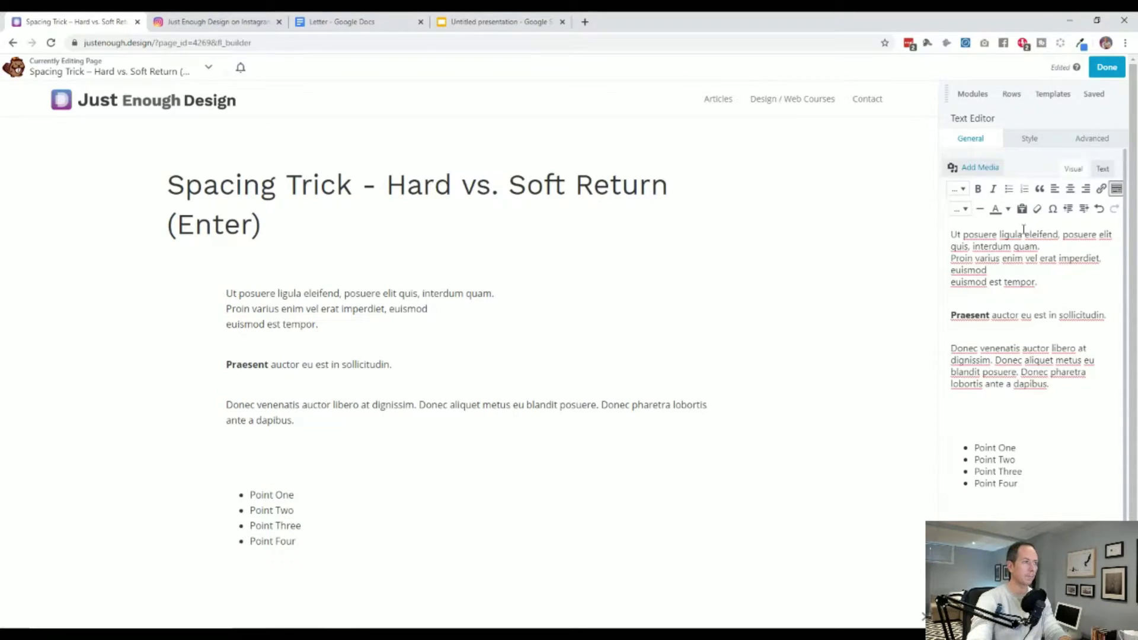
pyautogui.press('Escape')
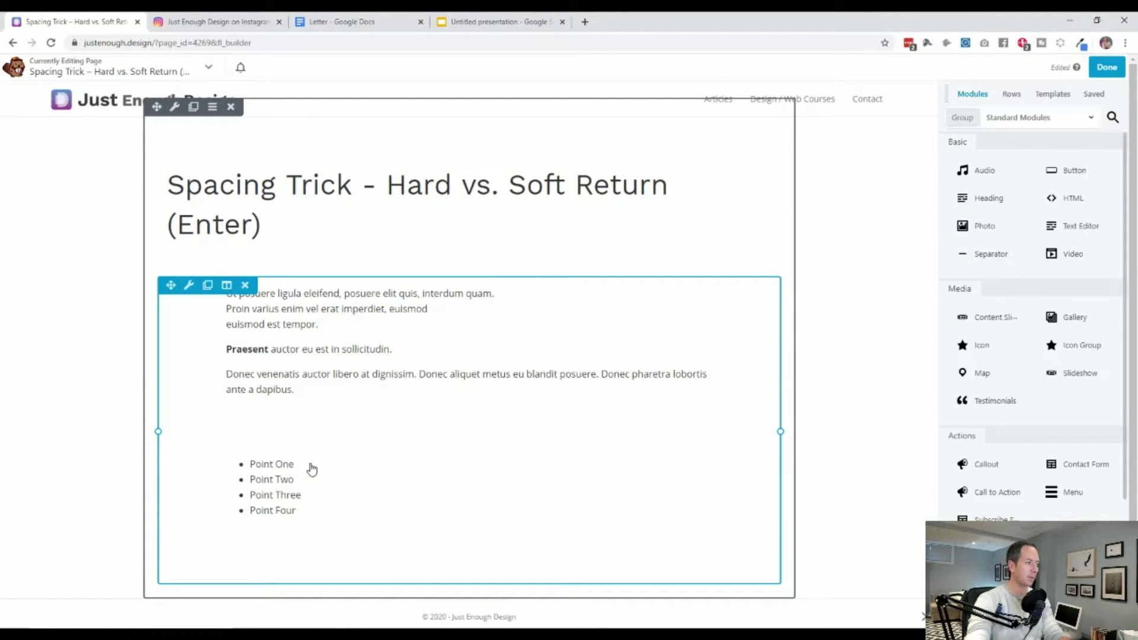
pyautogui.click(506, 504)
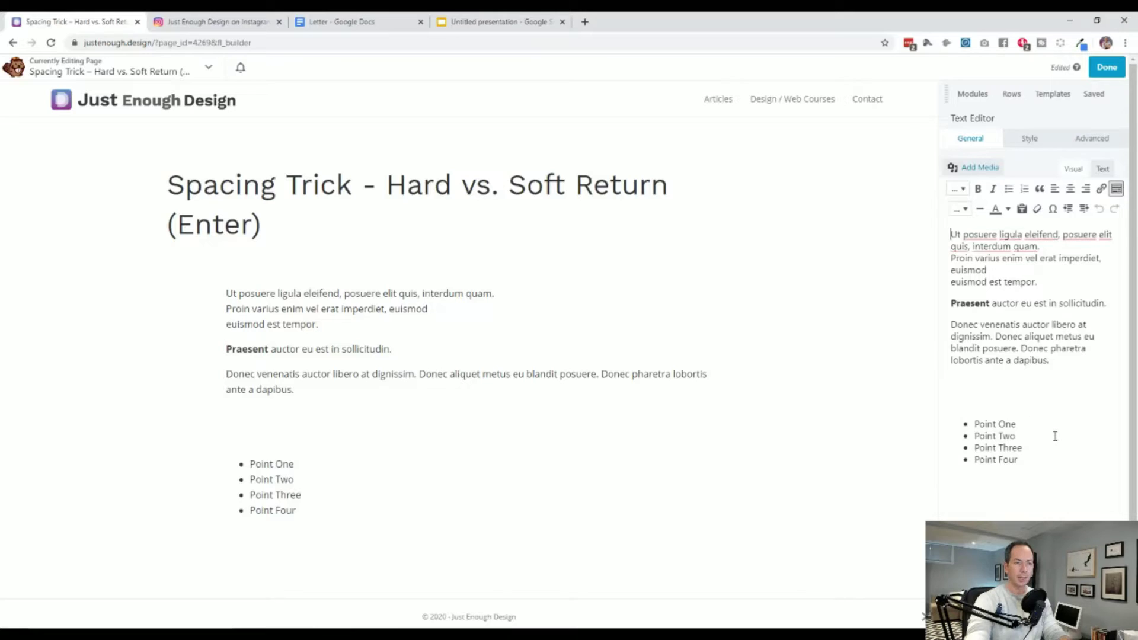
# - Add a 'Point Five' bullet below Point Four
pyautogui.click(1031, 462)
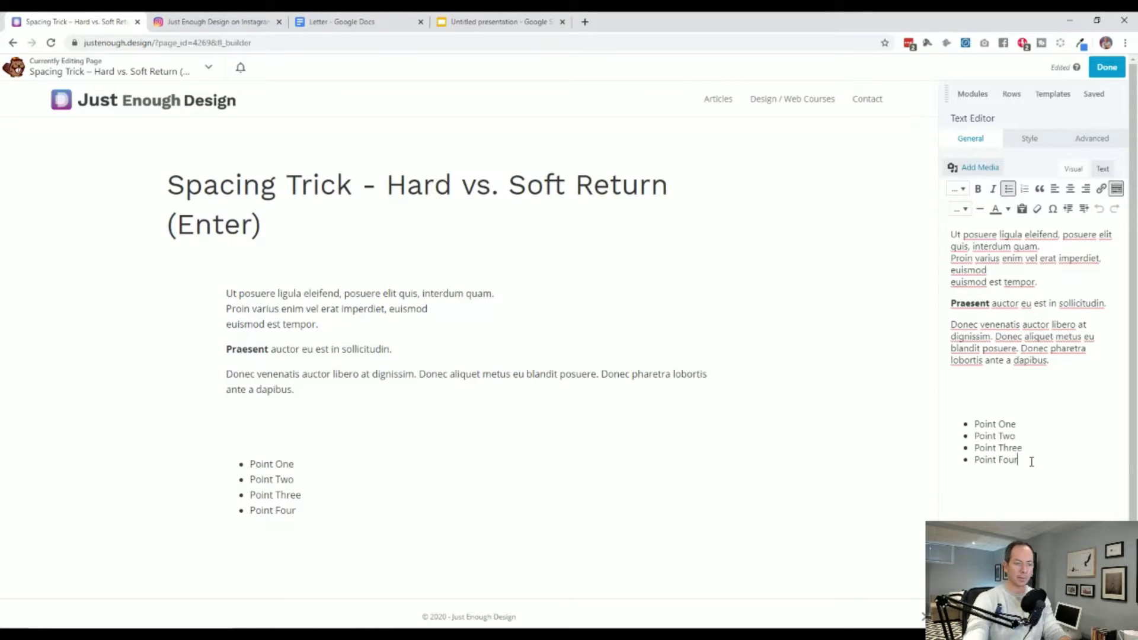
pyautogui.press('Return')
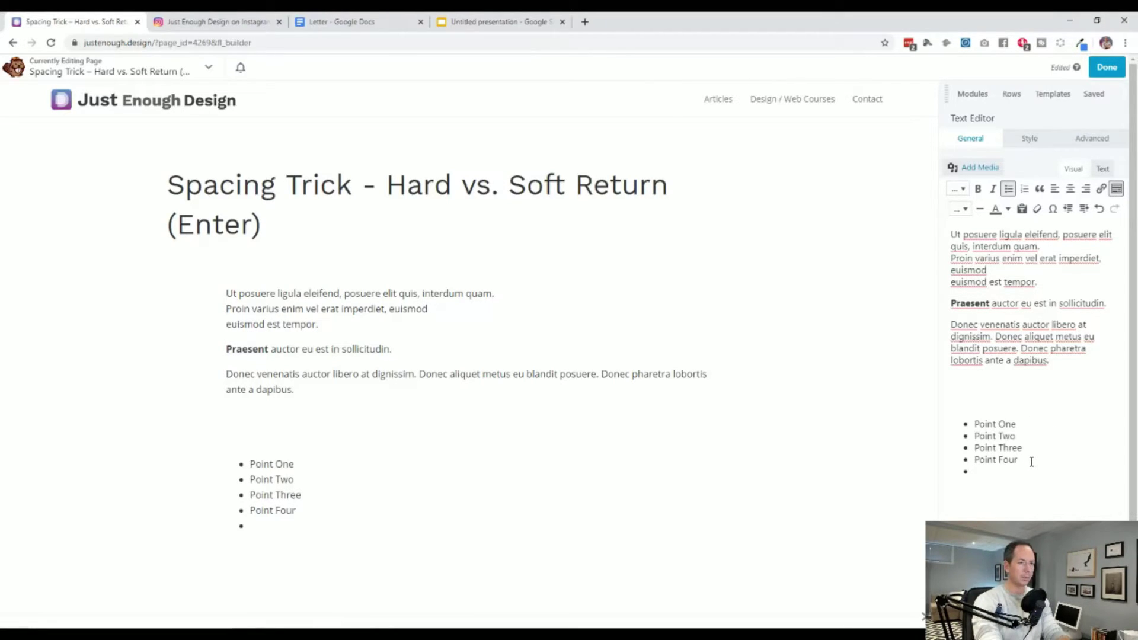
pyautogui.write('Point Five')
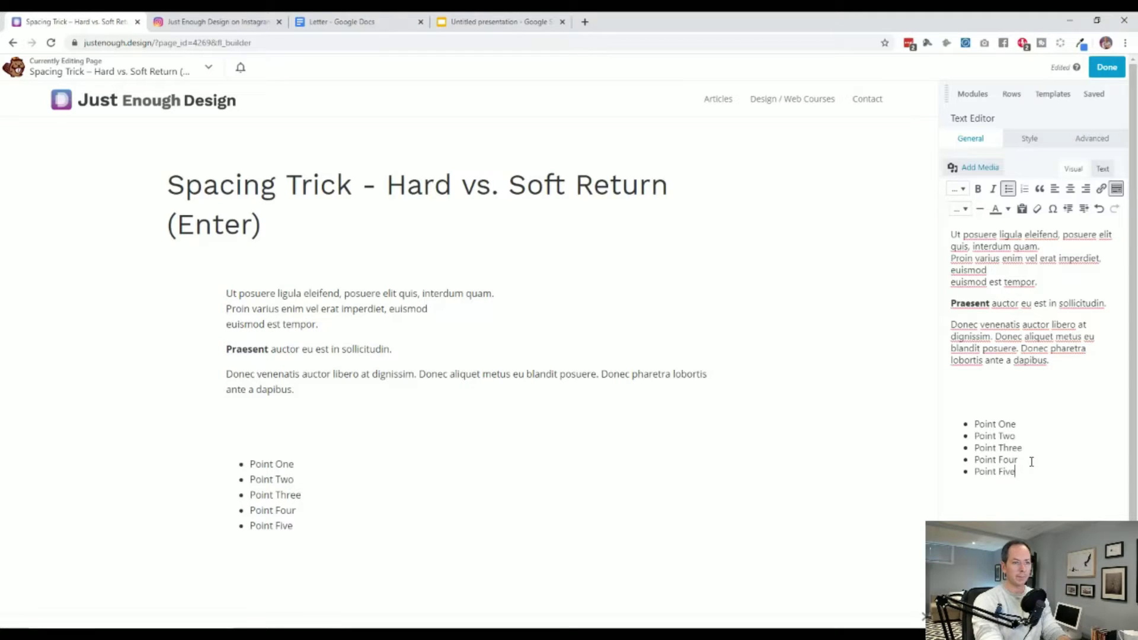
# - Type 'This is about point one' on a soft-return line under Point One and select it
pyautogui.press('Up')
pyautogui.press('Up')
pyautogui.press('Up')
pyautogui.press('Up')
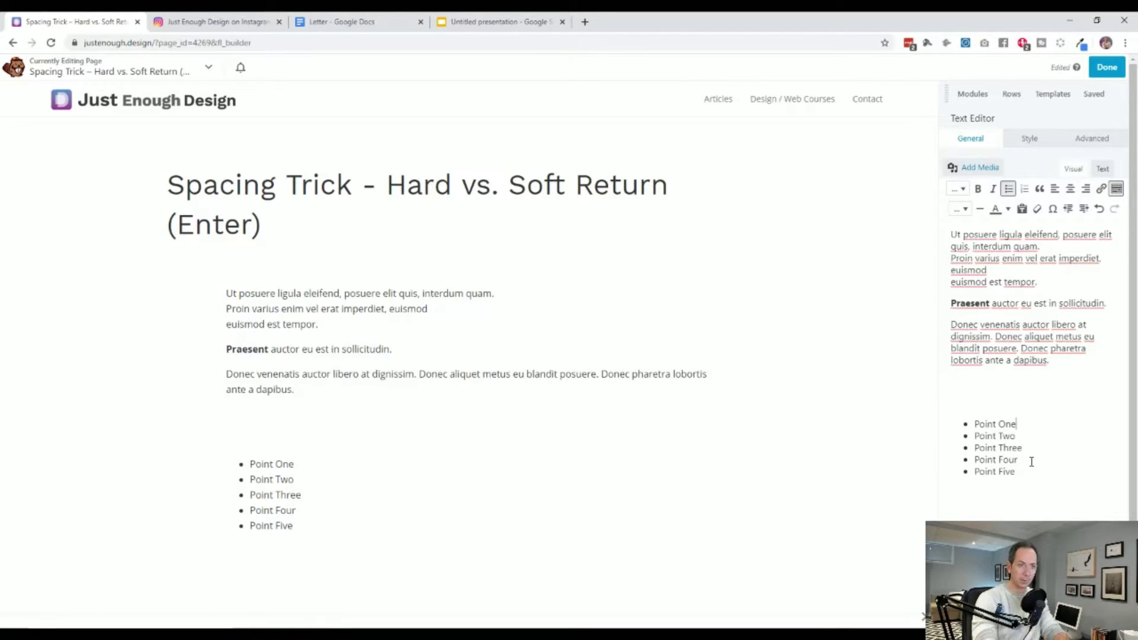
pyautogui.hotkey('shift', 'Return')
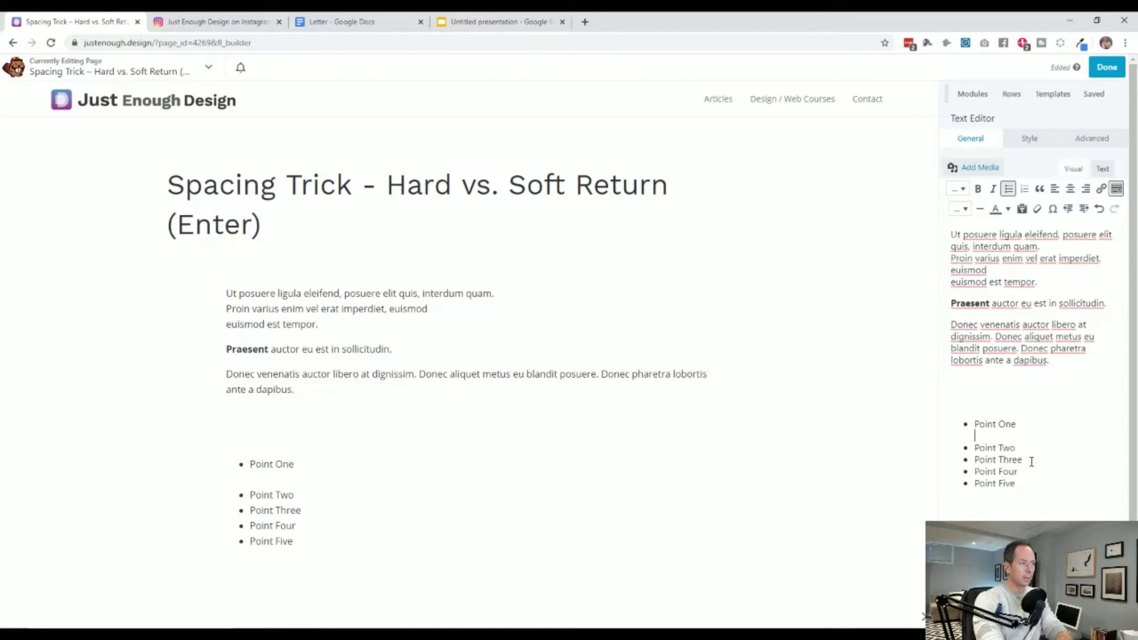
pyautogui.write('adfasdf')
pyautogui.press('BackSpace')
pyautogui.press('BackSpace')
pyautogui.press('BackSpace')
pyautogui.press('BackSpace')
pyautogui.press('BackSpace')
pyautogui.press('BackSpace')
pyautogui.press('BackSpace')
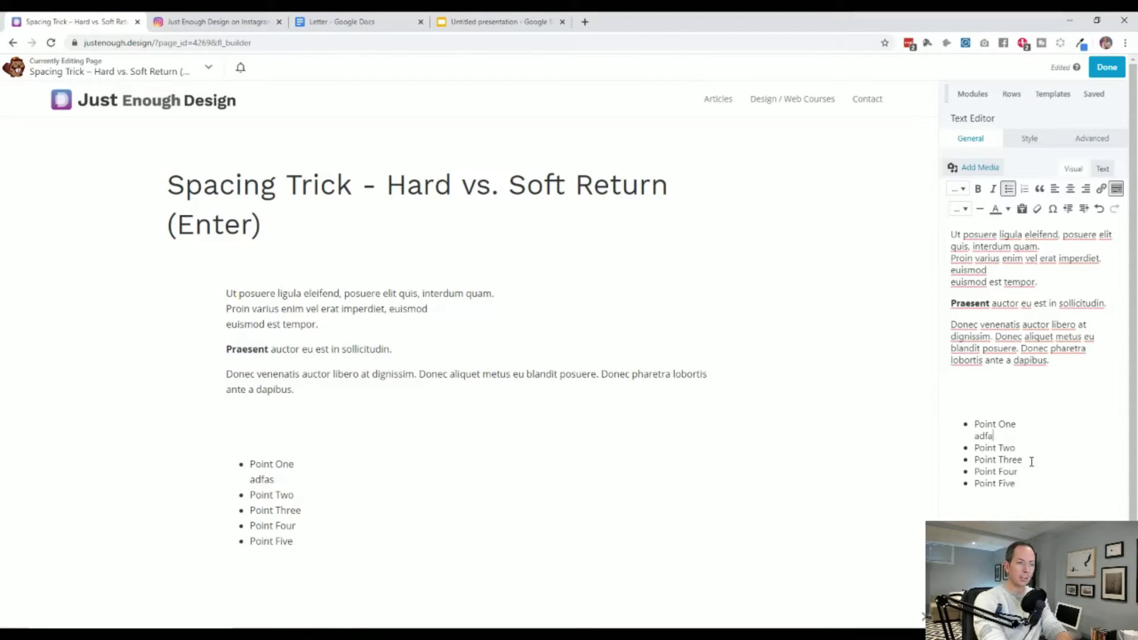
pyautogui.write('This is about point one')
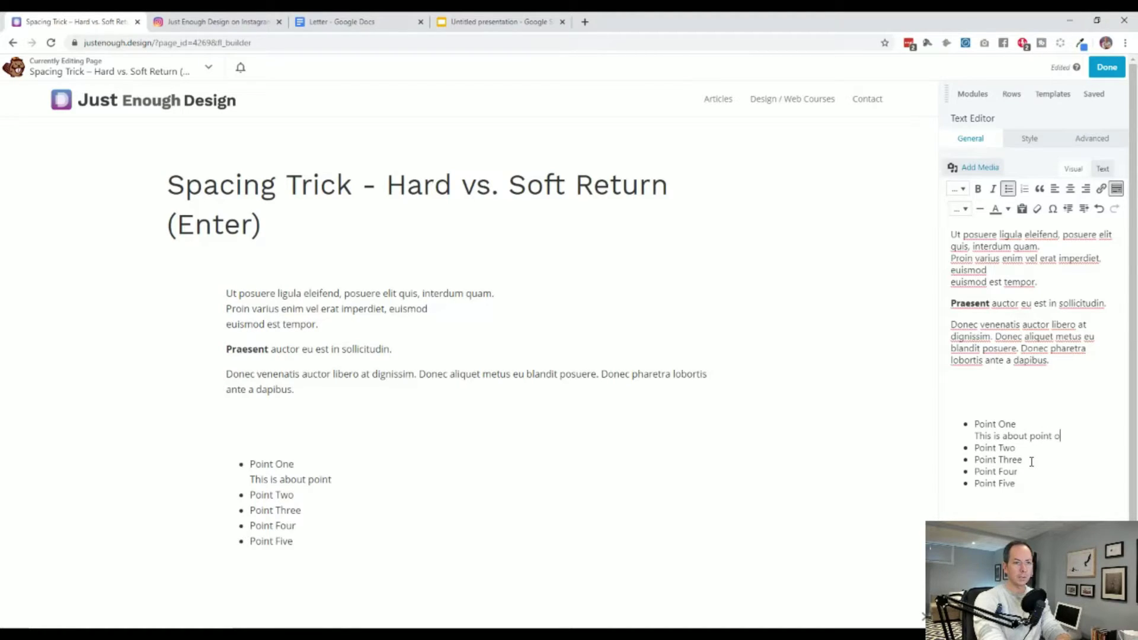
pyautogui.hotkey('ctrl', 'shift', 'Left')
pyautogui.hotkey('ctrl', 'shift', 'Left')
pyautogui.hotkey('ctrl', 'shift', 'Left')
pyautogui.hotkey('ctrl', 'shift', 'Left')
pyautogui.hotkey('ctrl', 'shift', 'Left')
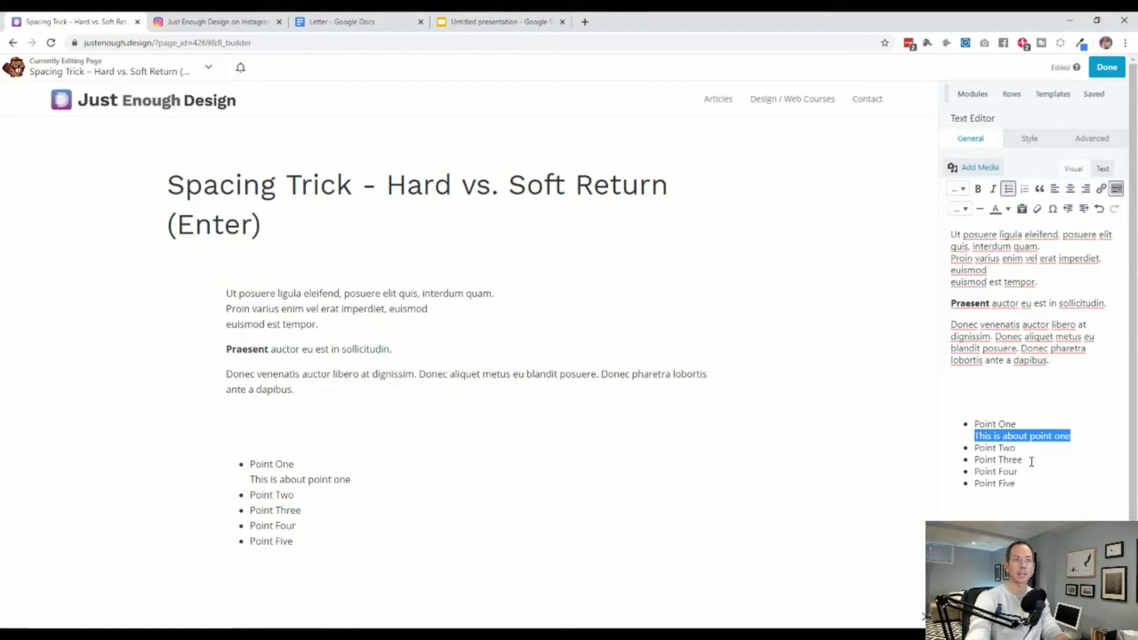
# - Italicise the Point One note, then add italic 'Third is the best' under Point Three
pyautogui.click(993, 189)
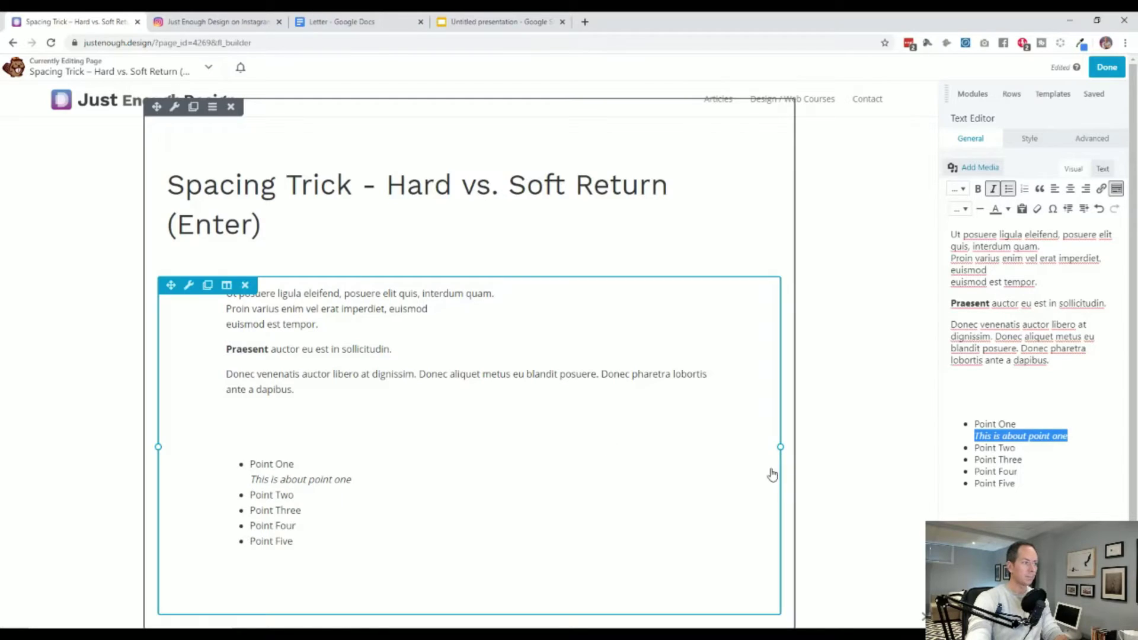
pyautogui.click(1032, 460)
pyautogui.hotkey('shift', 'Return')
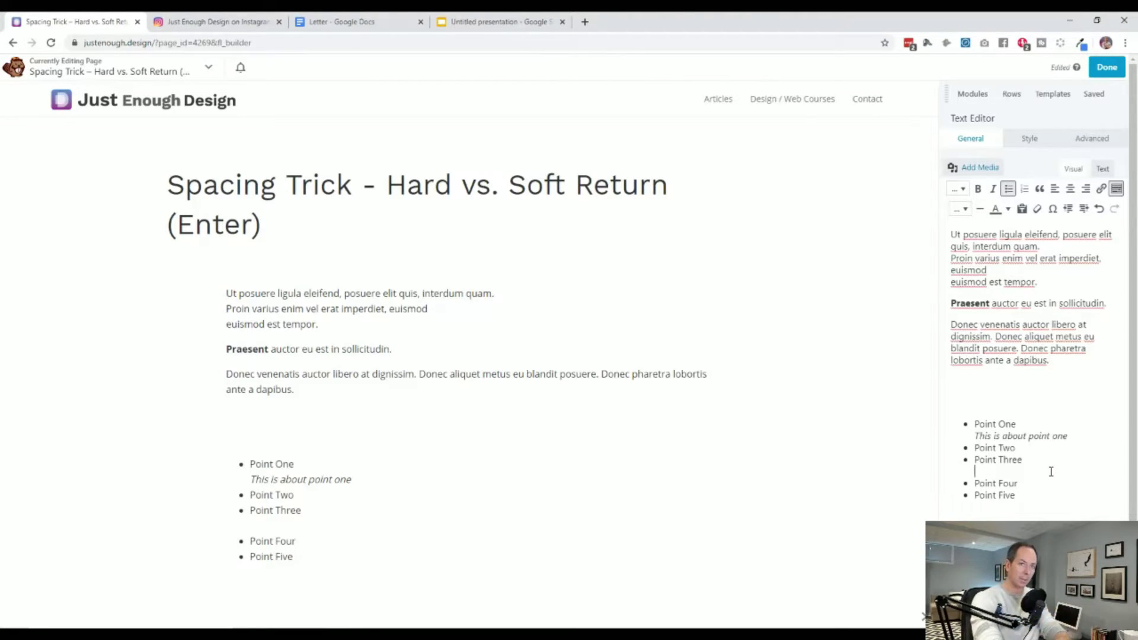
pyautogui.write('Third is the best')
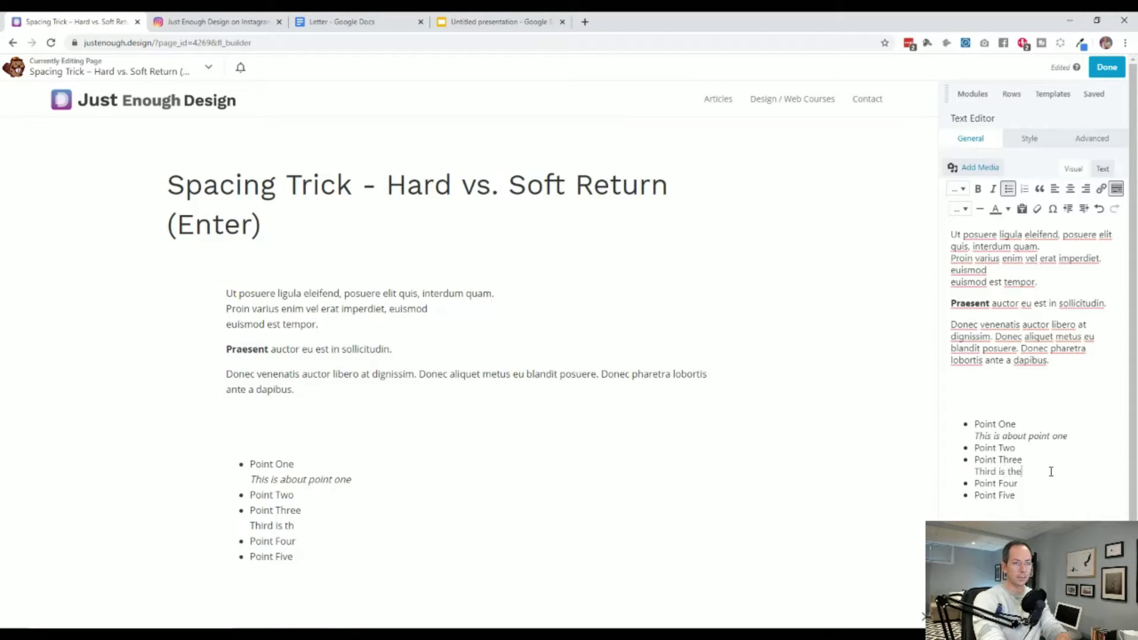
pyautogui.hotkey('ctrl', 'shift', 'Left')
pyautogui.hotkey('ctrl', 'shift', 'Left')
pyautogui.hotkey('ctrl', 'shift', 'Left')
pyautogui.hotkey('ctrl', 'shift', 'Left')
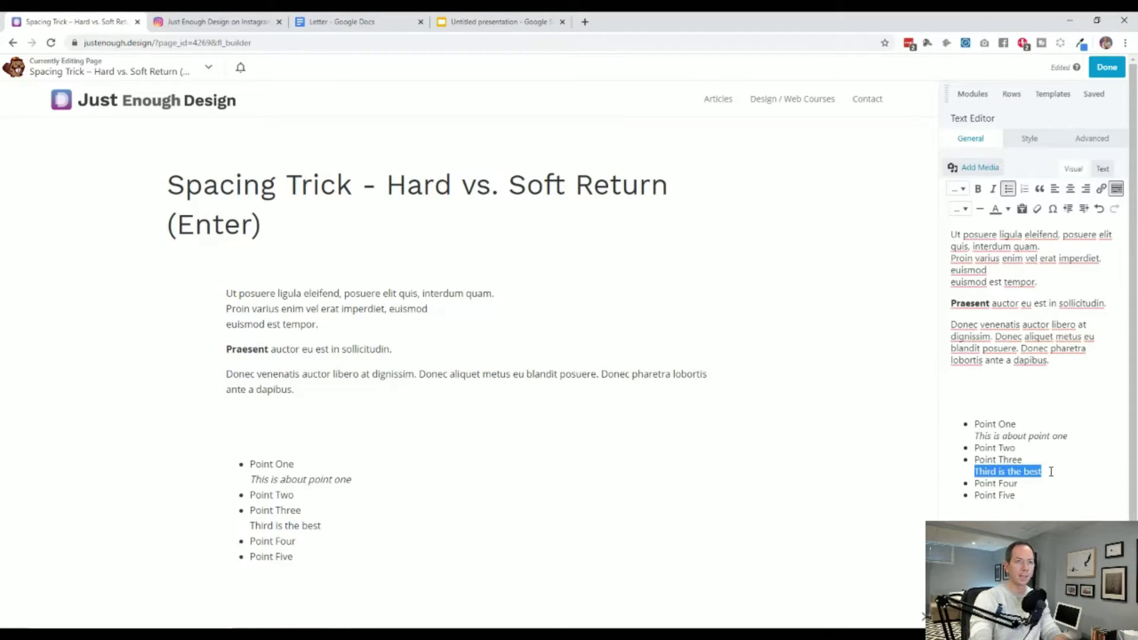
pyautogui.click(994, 189)
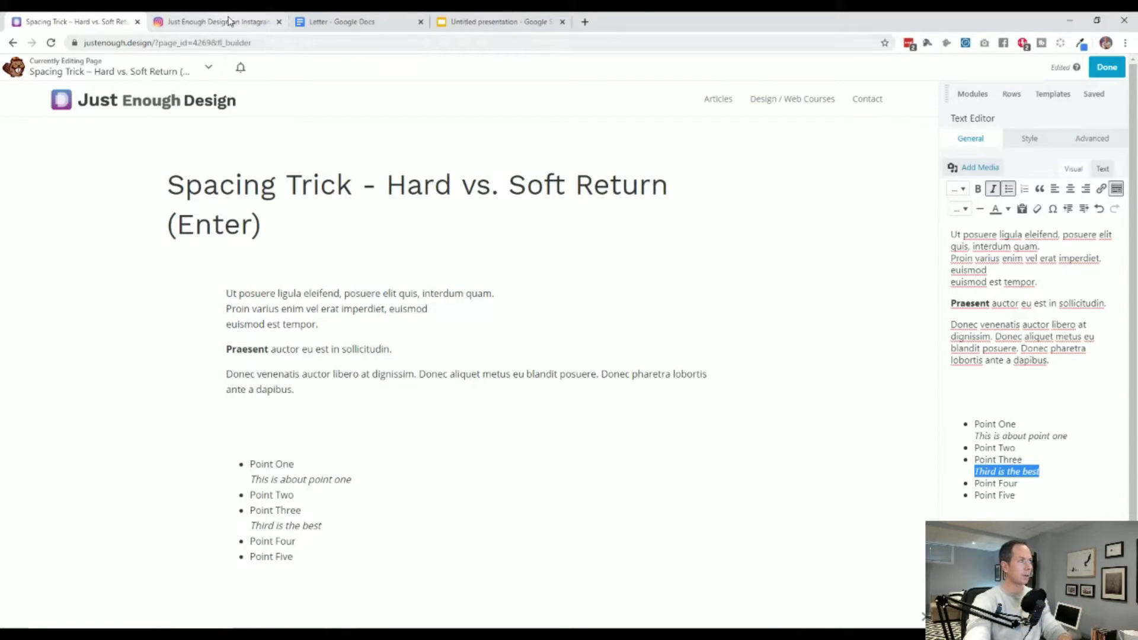
# - In the Letter, add a new paragraph 'Aalkjsadoj sdjf oasjd fjas odfjaosd fjajsdf' after the first body paragraph
pyautogui.click(339, 24)
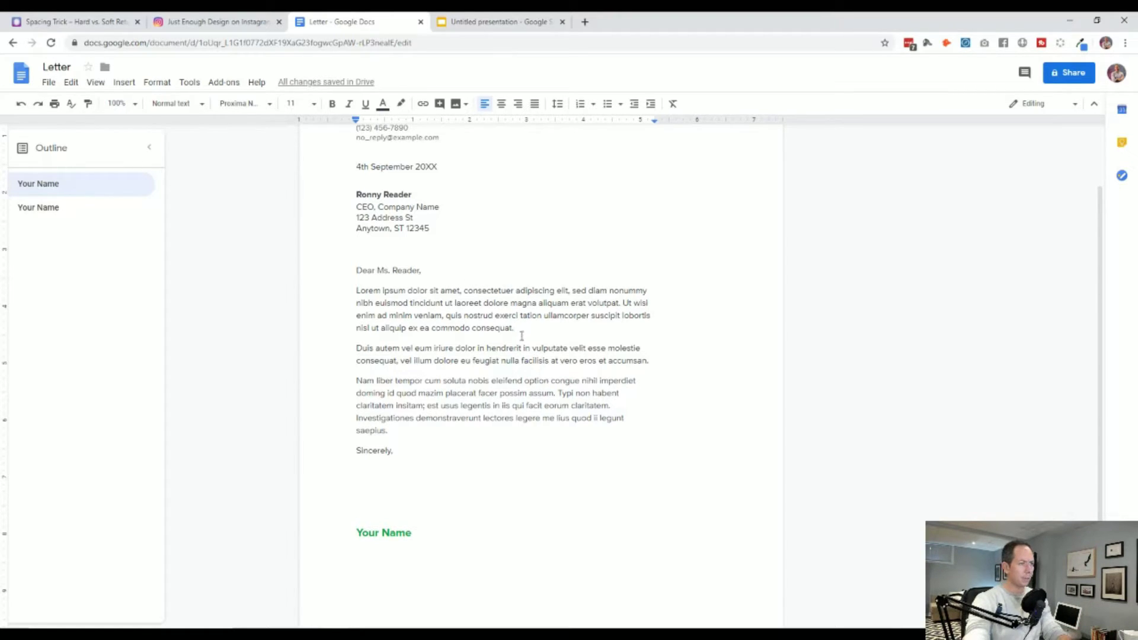
pyautogui.press('Return')
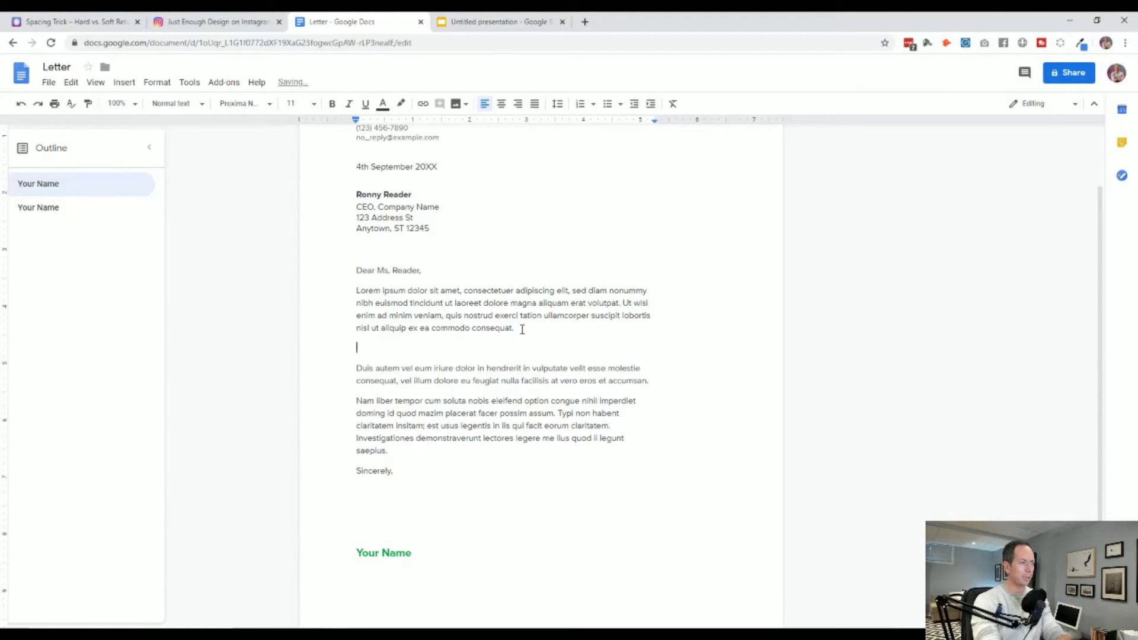
pyautogui.write('Aalkjsadoj sd')
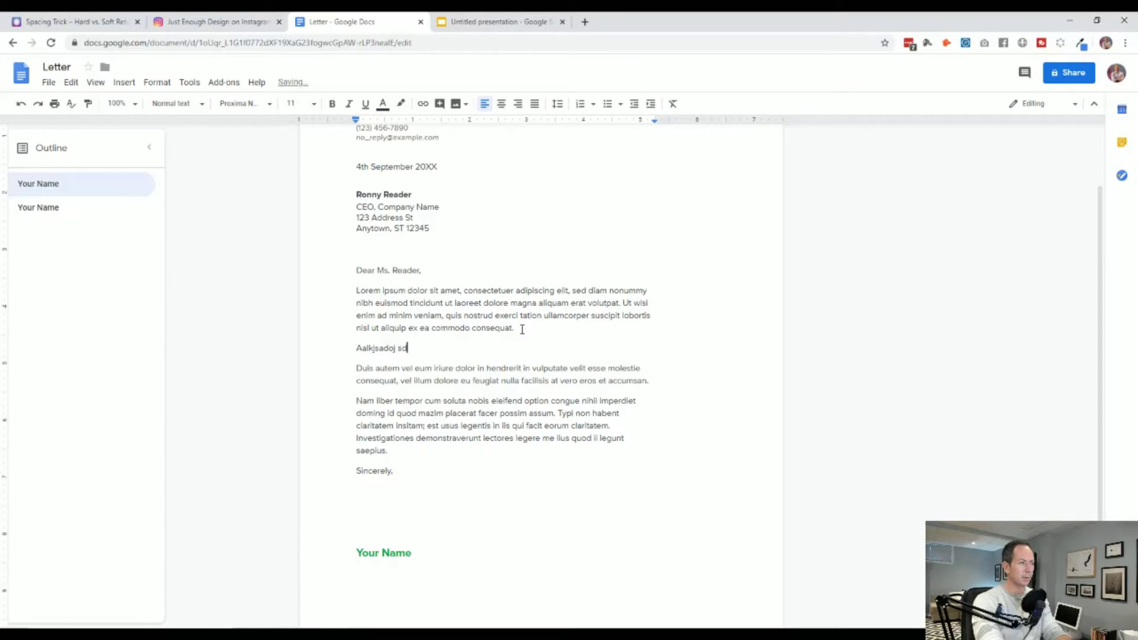
pyautogui.write('jf oasjd fjas odfjaosd fjajsdf')
# - Add lines 'Asdfasdf', 'Asdfasdfasd' and 'asdfasdf' right after the Lorem paragraph
pyautogui.click(522, 329)
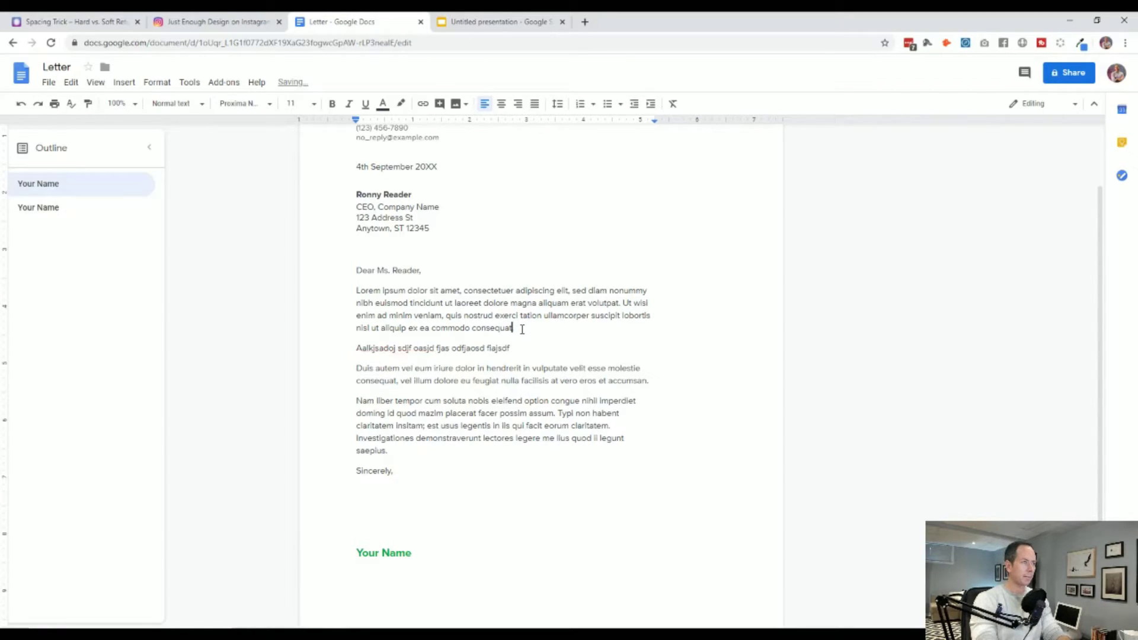
pyautogui.press('Return')
pyautogui.write('Asdfasdf')
pyautogui.press('Return')
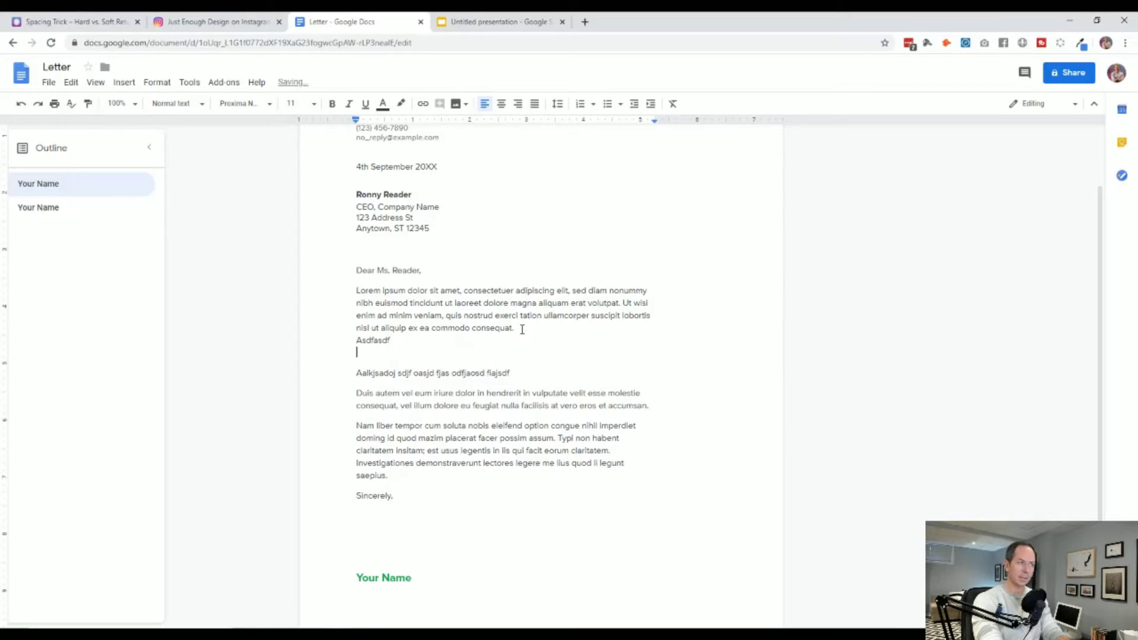
pyautogui.write('Asdfasdfasd')
pyautogui.press('Return')
pyautogui.write('asdfasd')
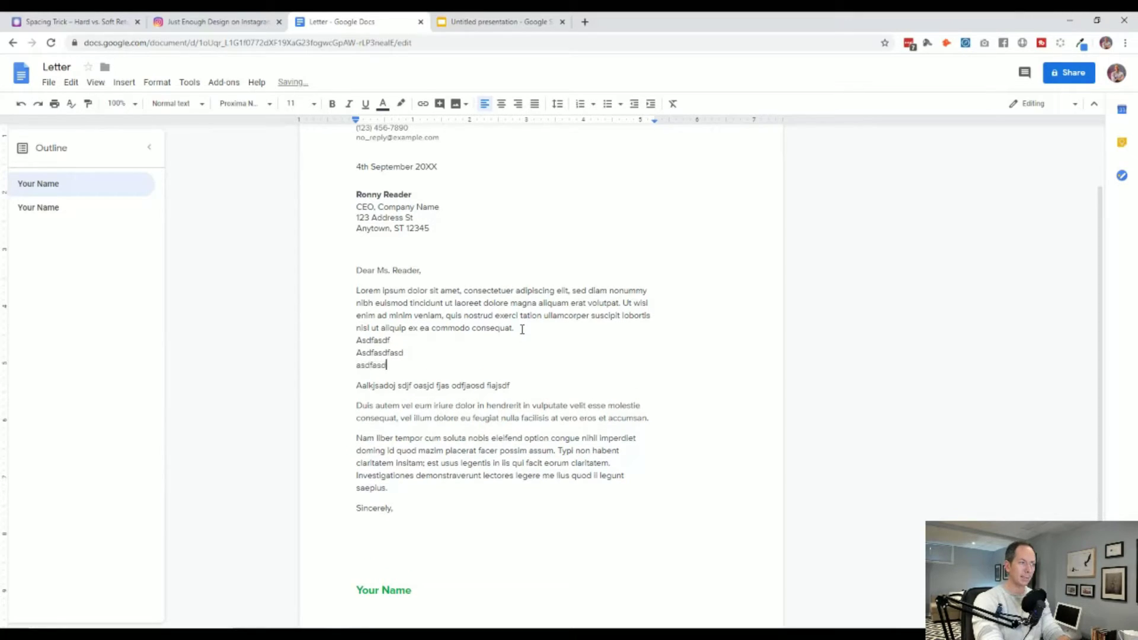
pyautogui.write('f')
# - Insert a blank paragraph before the Duis paragraph
pyautogui.press('Return')
pyautogui.press('Down')
pyautogui.press('Down')
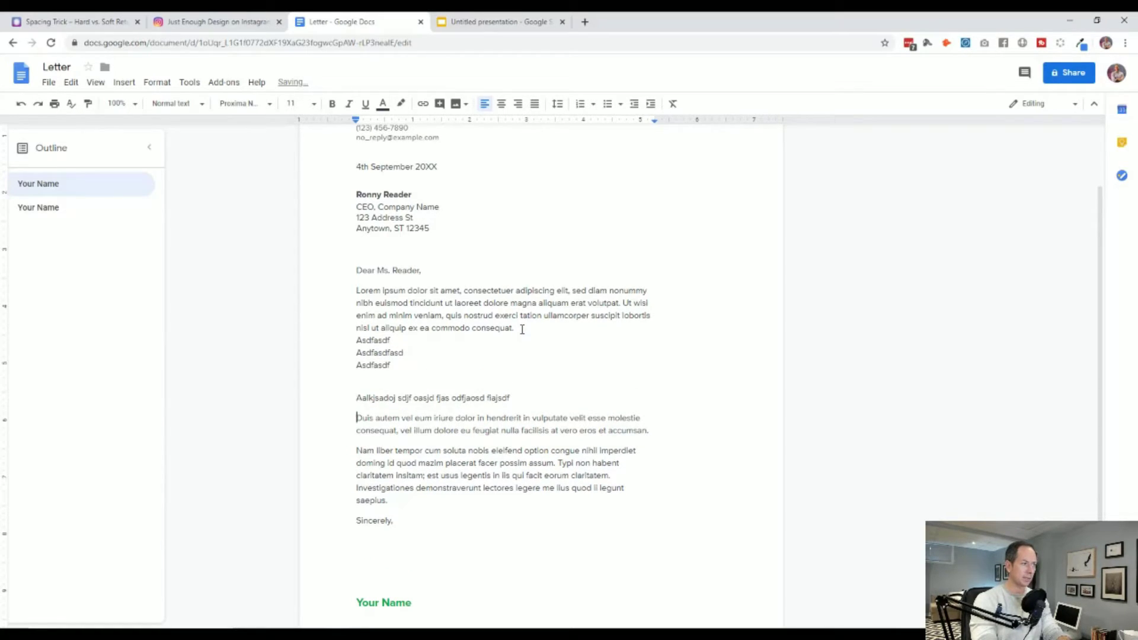
pyautogui.press('Return')
pyautogui.press('Up')
pyautogui.press('Up')
pyautogui.press('Up')
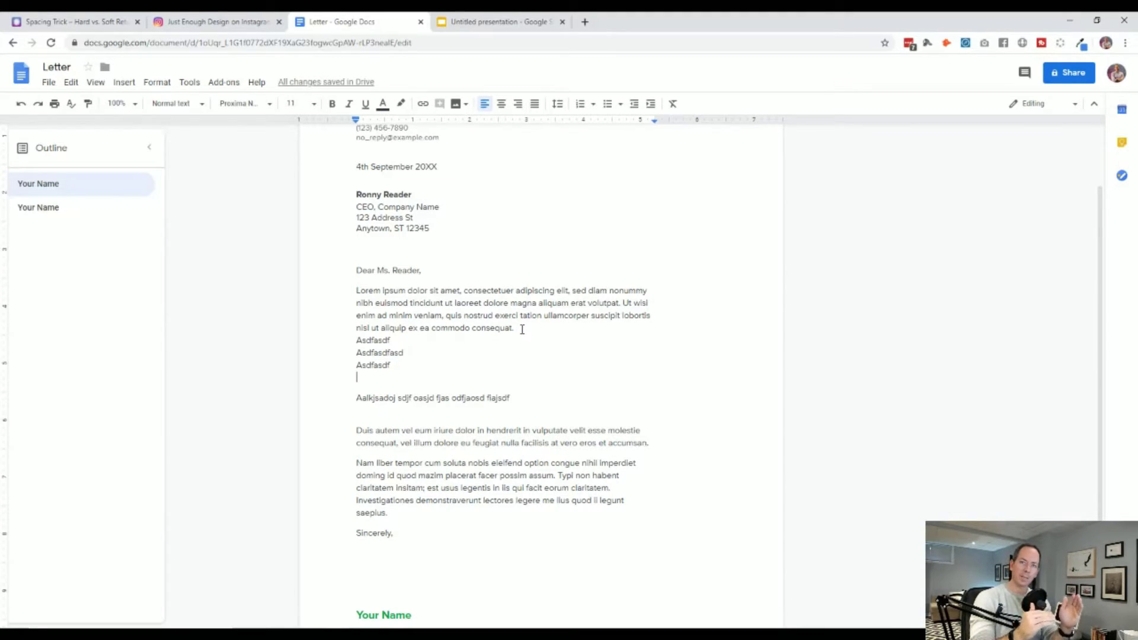
# - In the presentation, add an italic 'asdfasdf' line beneath Point One
pyautogui.click(502, 22)
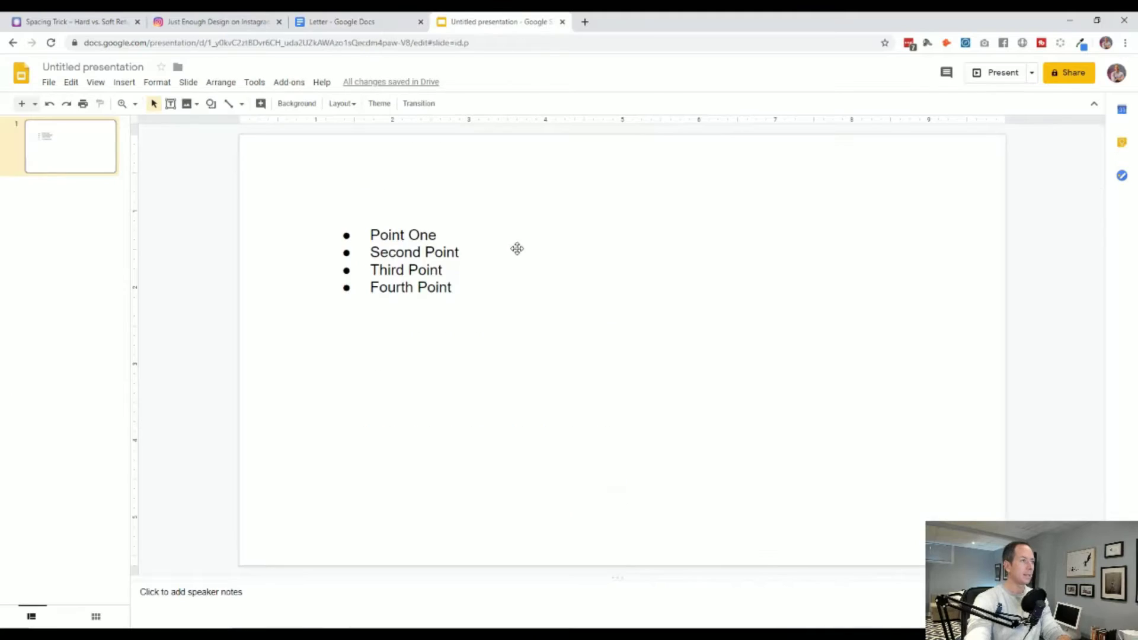
pyautogui.click(445, 235)
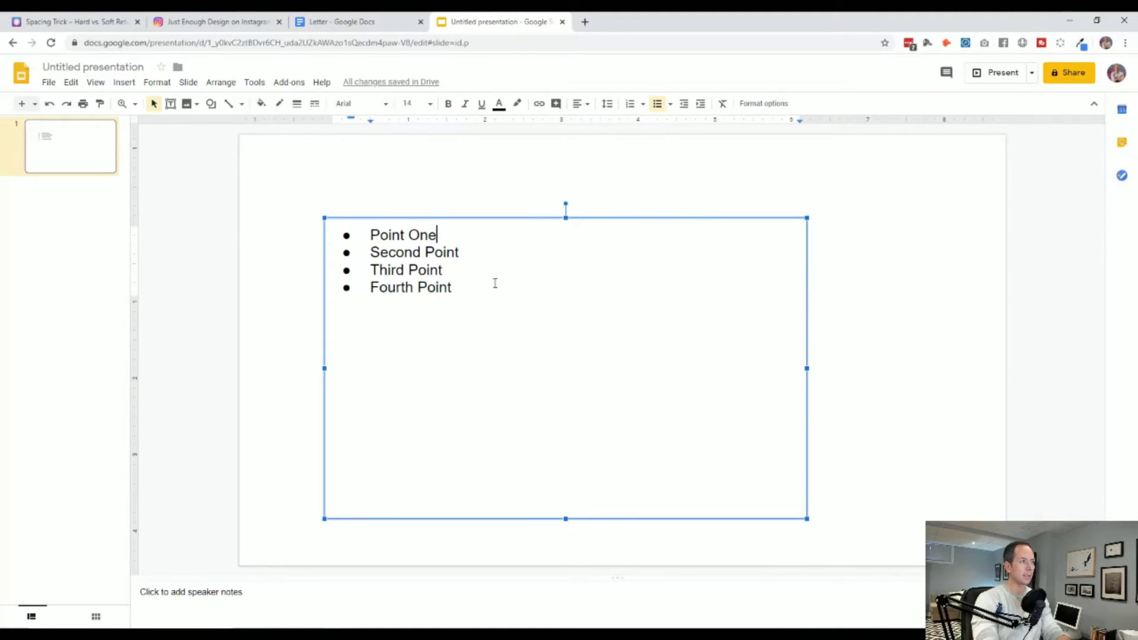
pyautogui.hotkey('shift', 'Return')
pyautogui.write('asdfasdf')
pyautogui.hotkey('shift', 'Home')
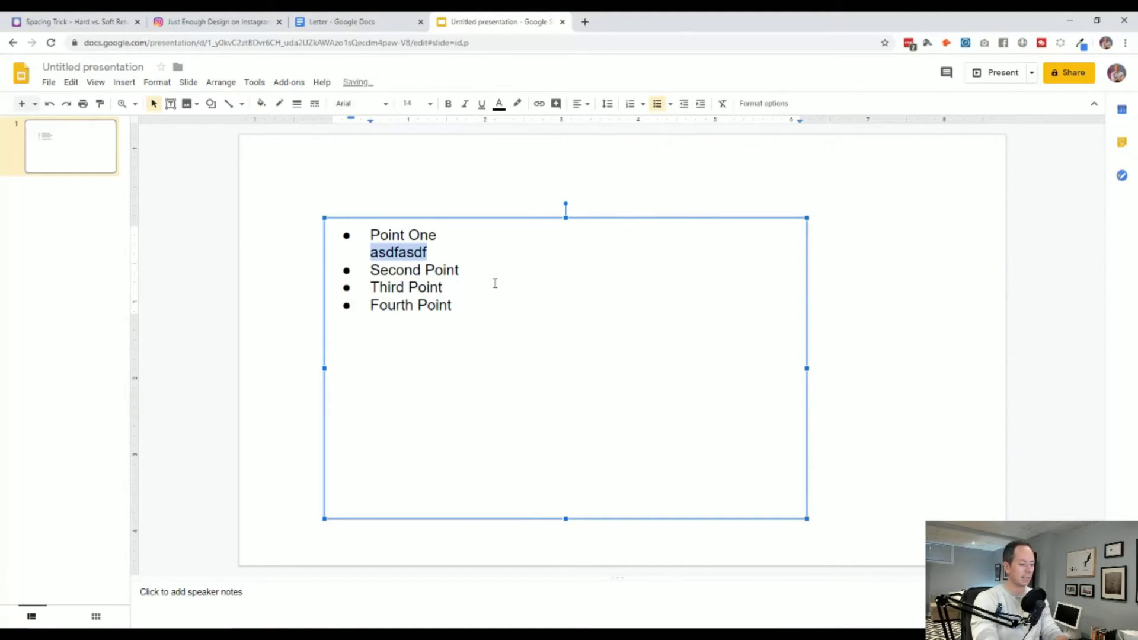
pyautogui.hotkey('ctrl', 'i')
# - Type 'This is the second Point' on a soft-return line under Second Point, fixing the capital O
pyautogui.press('Down')
pyautogui.press('Right')
pyautogui.press('Right')
pyautogui.press('Right')
pyautogui.press('Right')
pyautogui.hotkey('shift', 'Return')
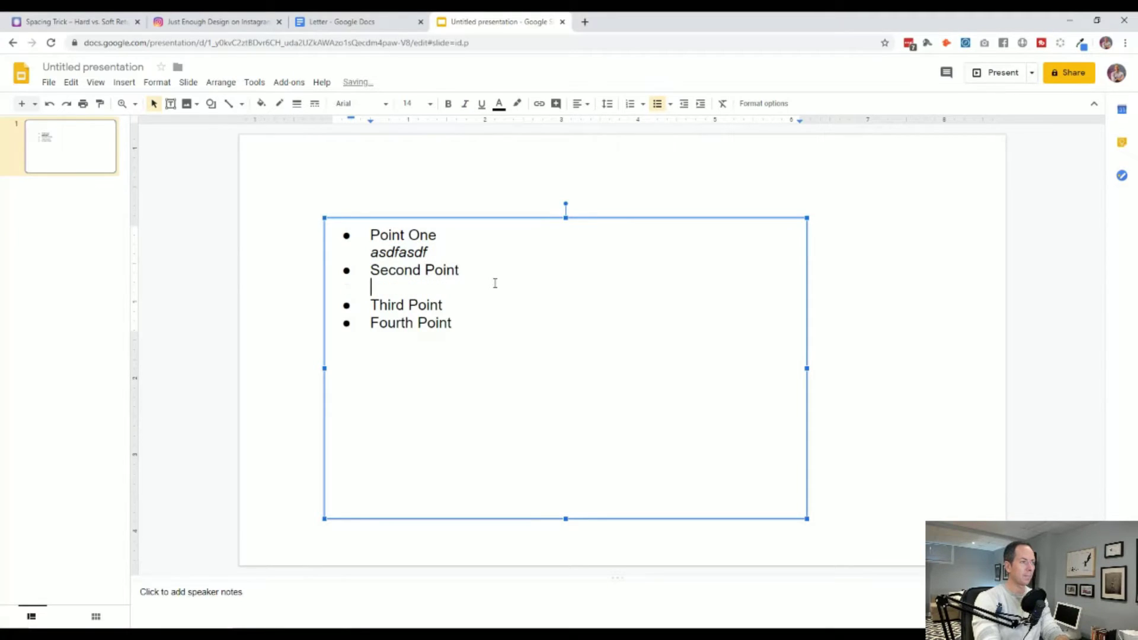
pyautogui.write('This is the se')
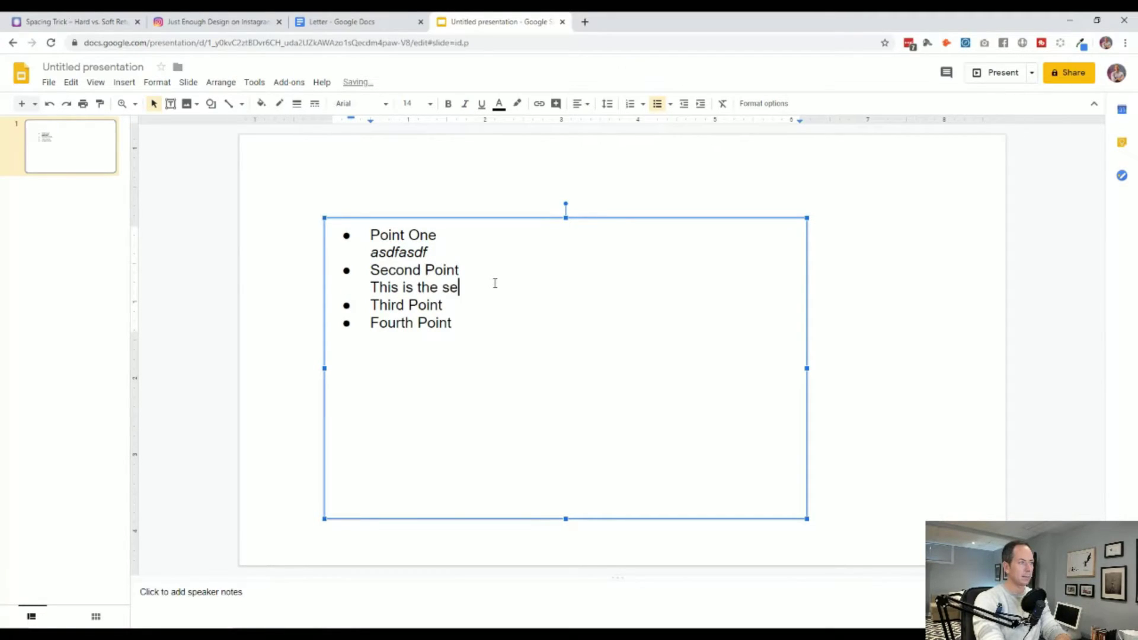
pyautogui.write('cond POint')
pyautogui.press('Left')
pyautogui.press('Left')
pyautogui.press('Left')
pyautogui.hotkey('shift', 'Left')
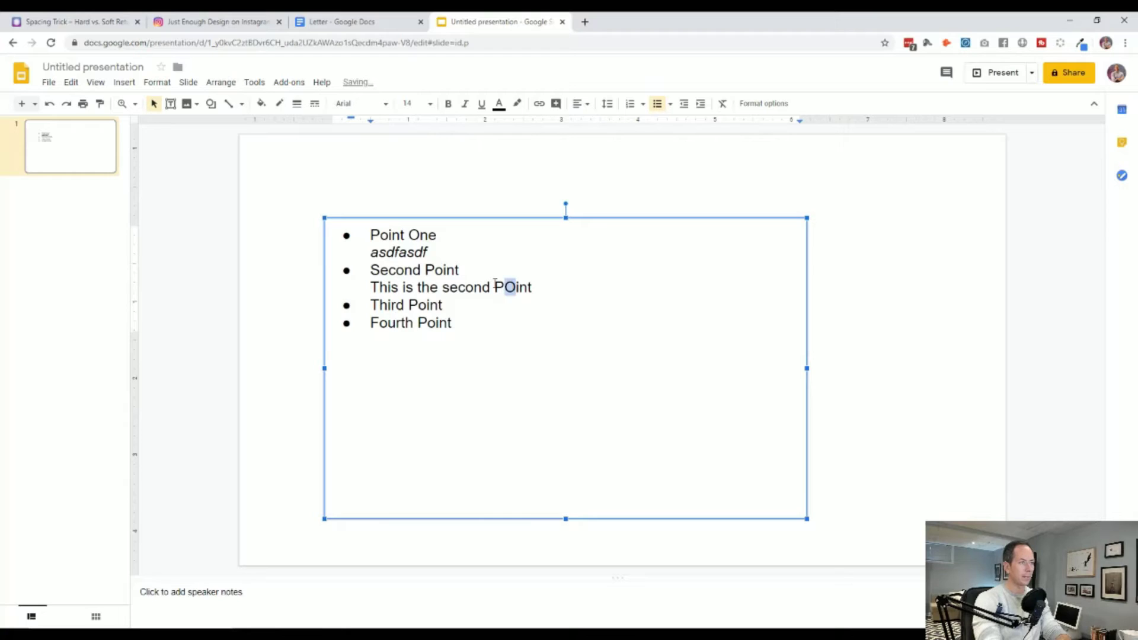
pyautogui.write('o')
# - Italicise the 'This is the second Point' note
pyautogui.press('End')
pyautogui.hotkey('shift', 'Home')
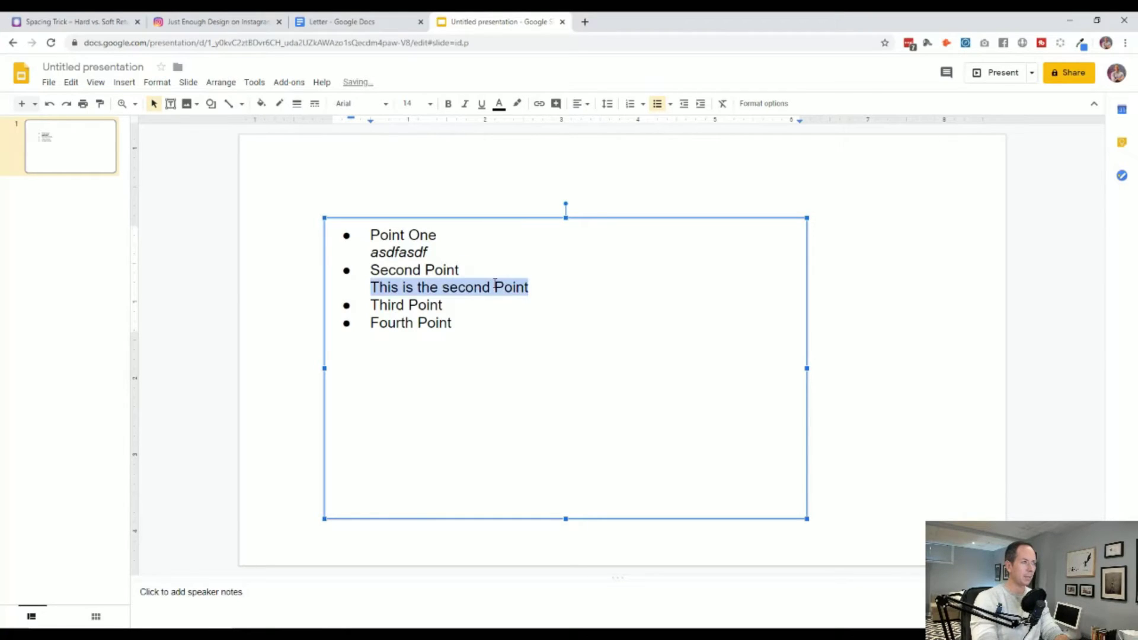
pyautogui.hotkey('shift', 'Right')
pyautogui.hotkey('shift', 'Left')
pyautogui.hotkey('ctrl', 'i')
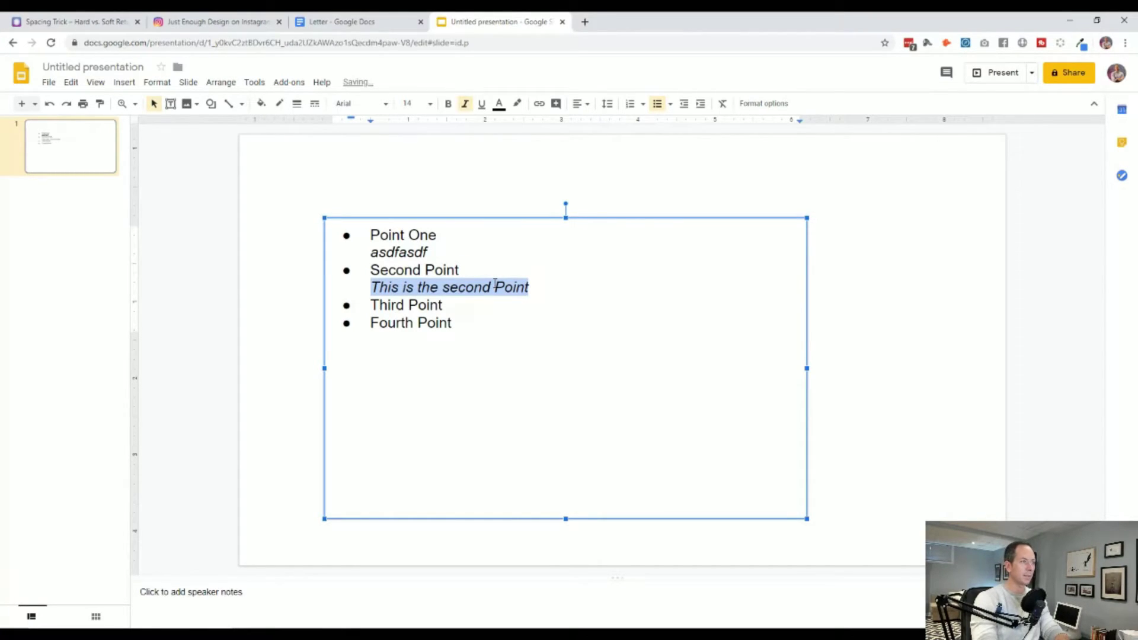
pyautogui.press('Up')
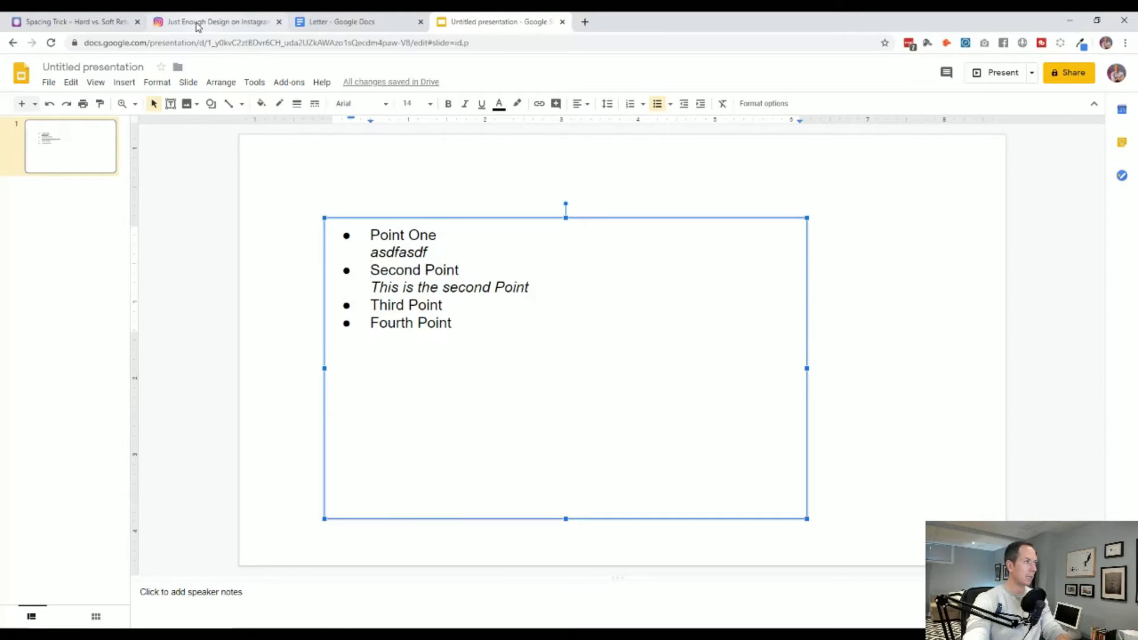
# - On the Instagram Canva post, comment 'So glad that everybody liked this!' and post it
pyautogui.click(202, 22)
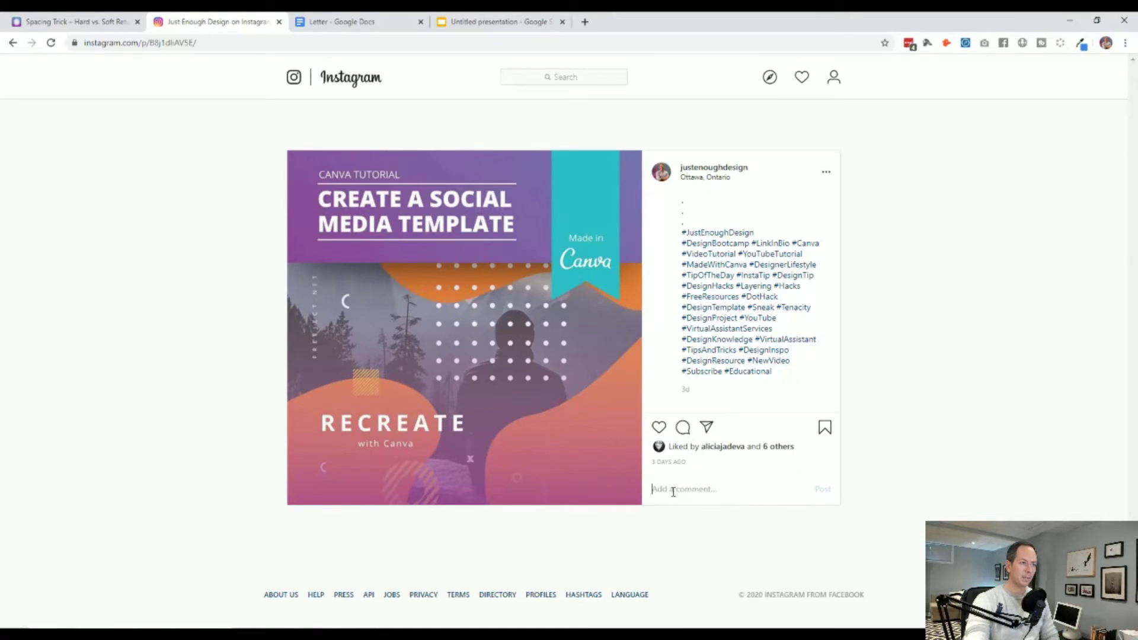
pyautogui.click(712, 503)
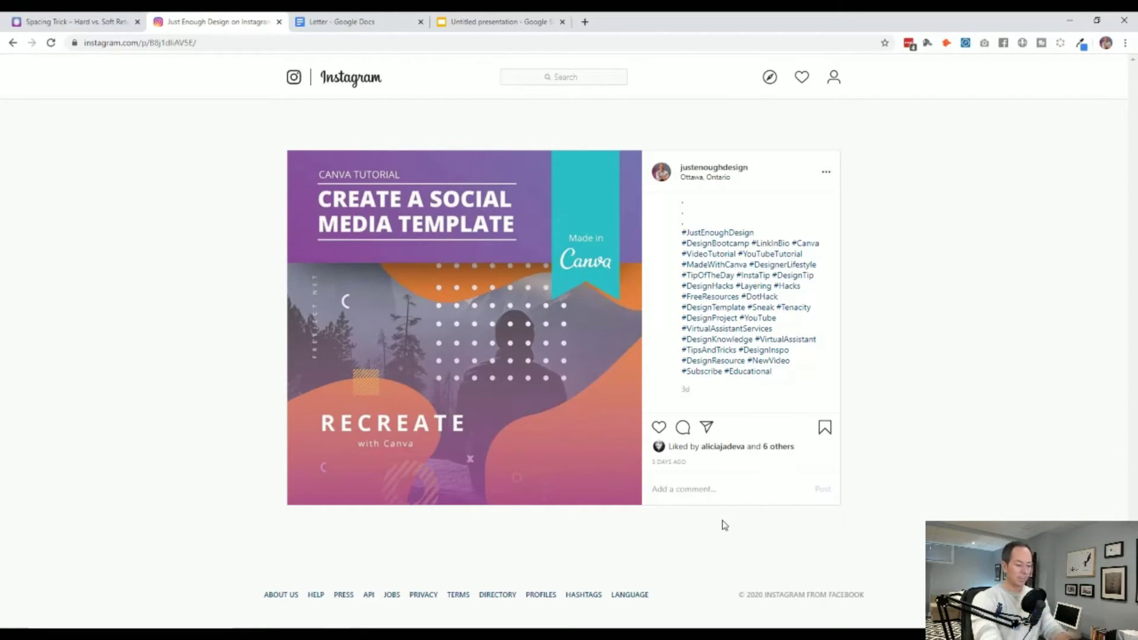
pyautogui.write('So gl')
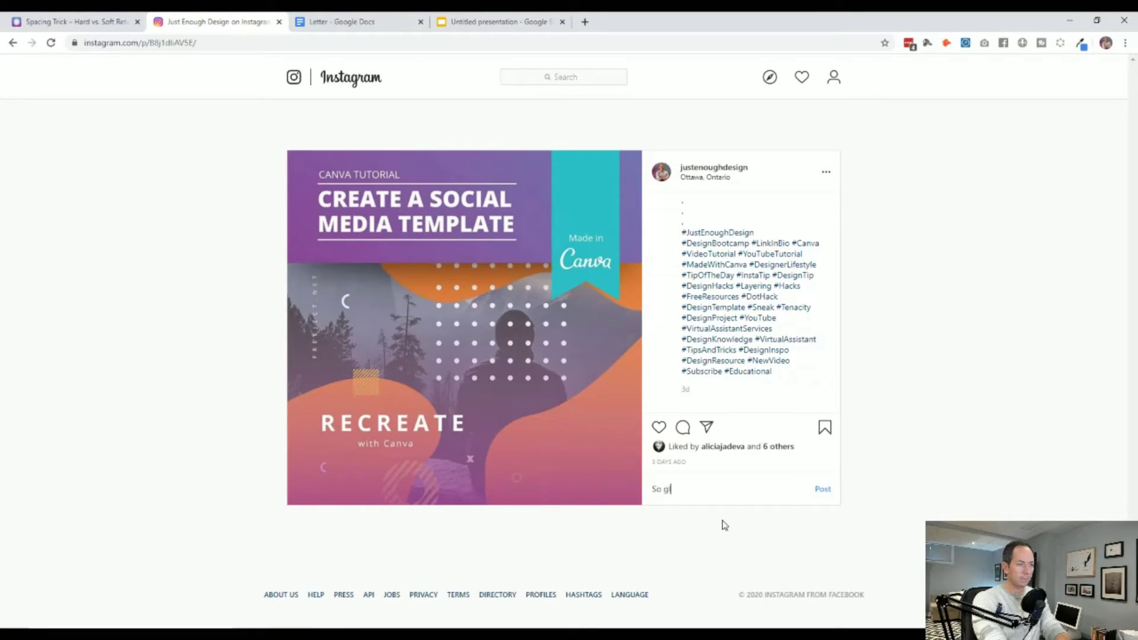
pyautogui.write('ad that everybody liked this!')
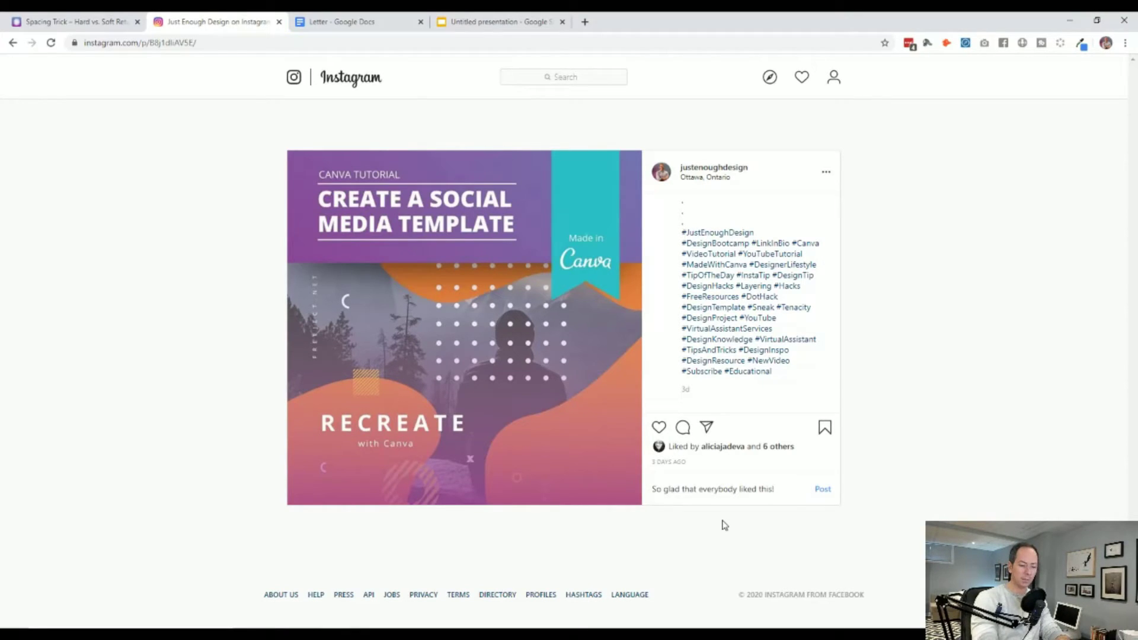
pyautogui.press('Return')
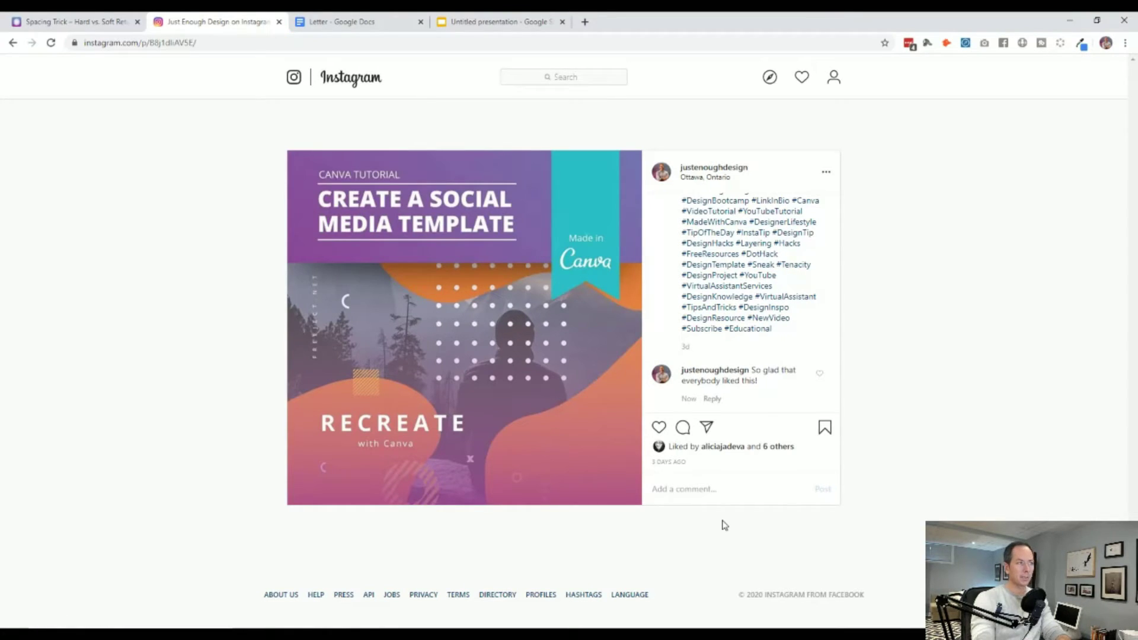
# - Start a comment reading 'This was a great point.' followed by a blank line
pyautogui.click(703, 491)
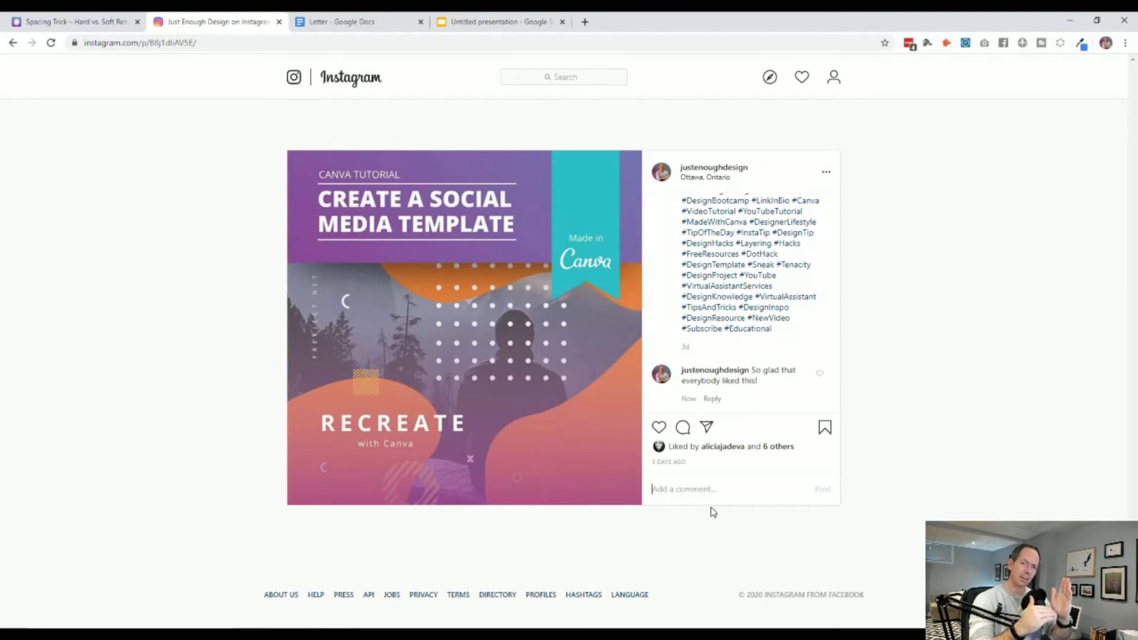
pyautogui.write('This wa')
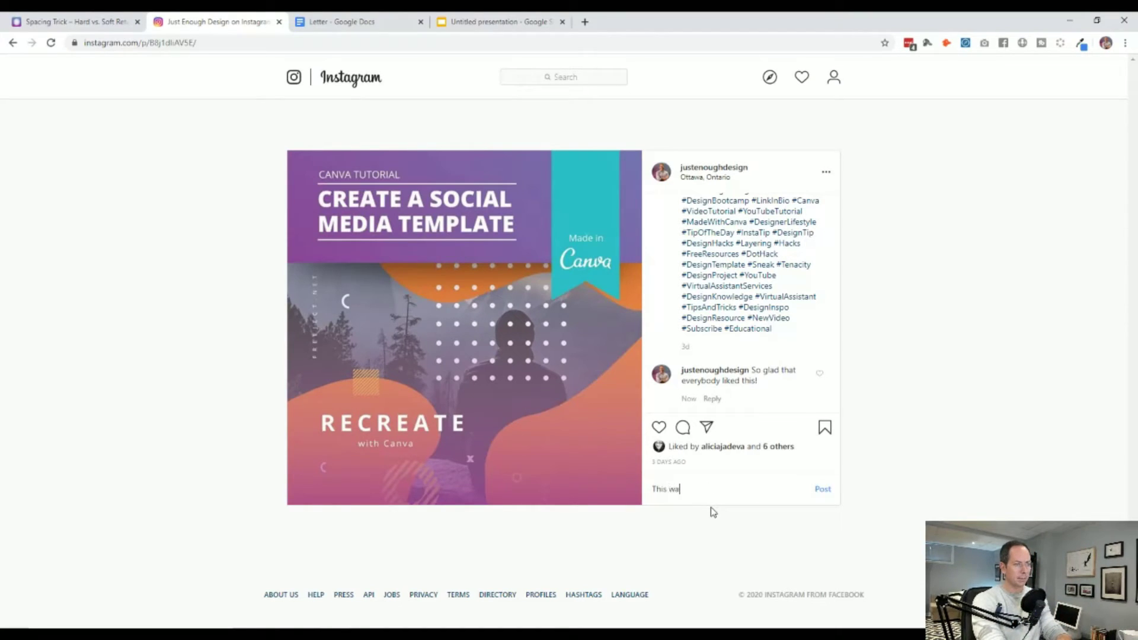
pyautogui.write('s a great point')
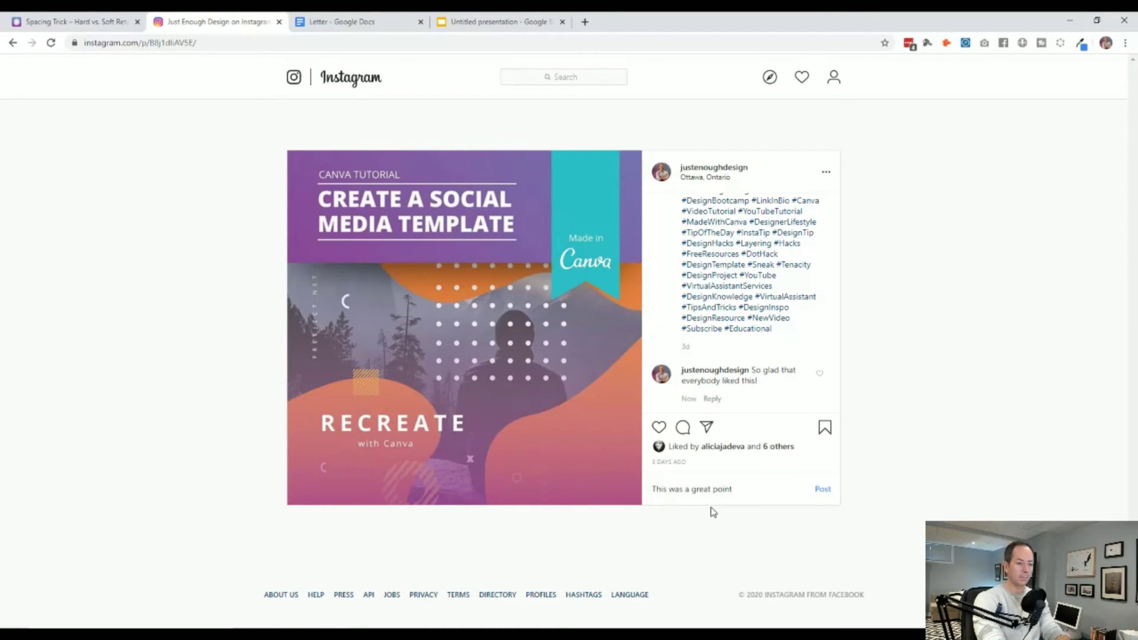
pyautogui.write('.')
pyautogui.hotkey('shift', 'Return')
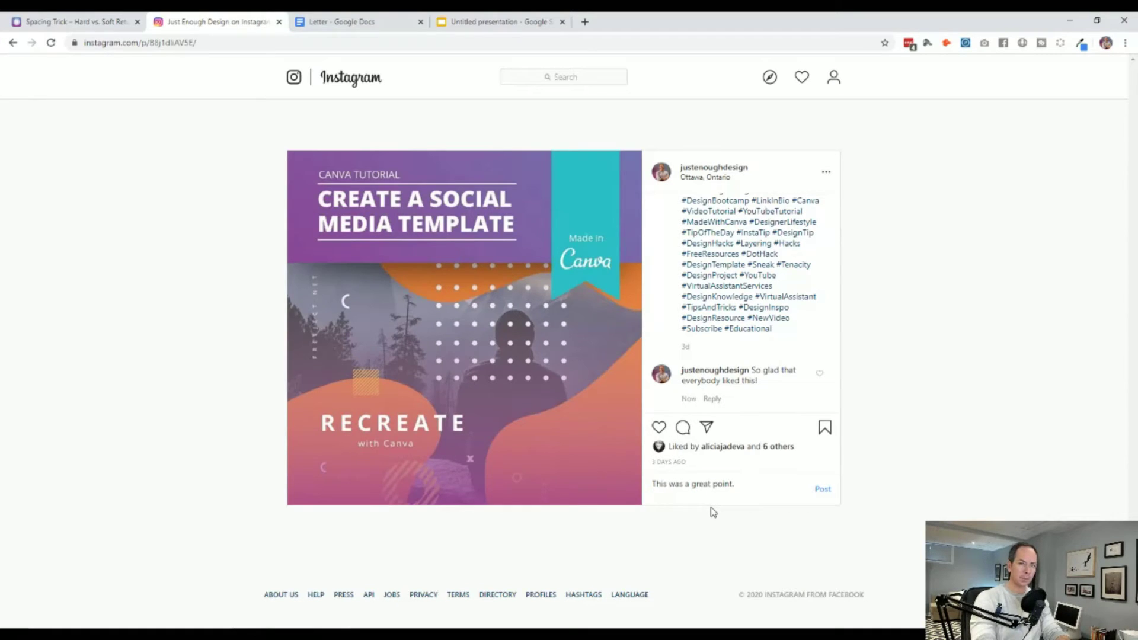
pyautogui.hotkey('shift', 'Return')
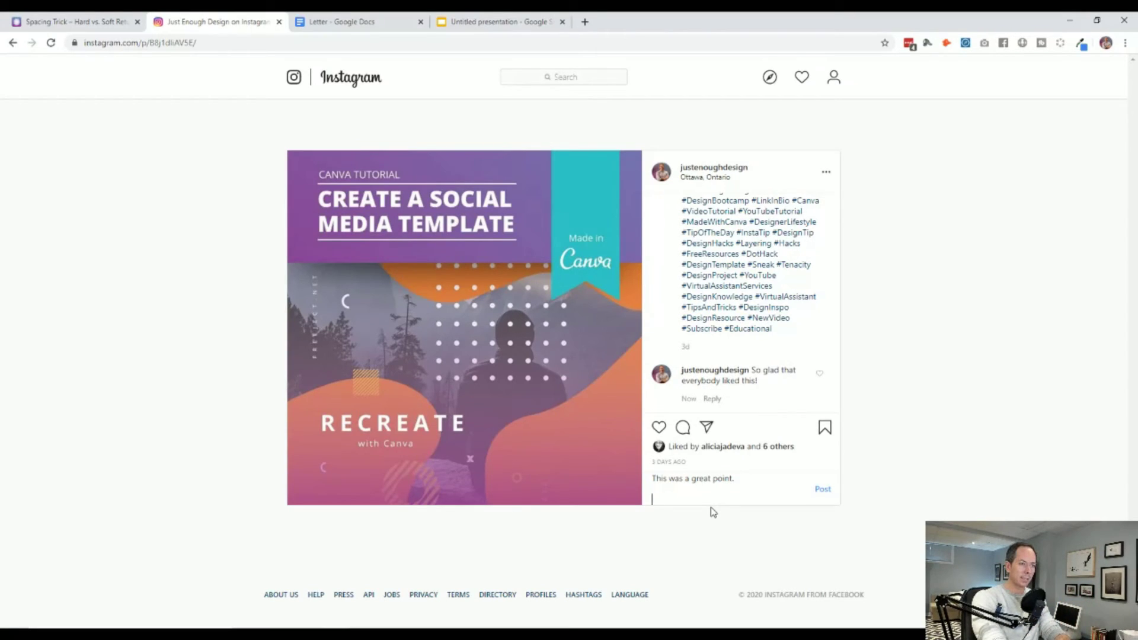
# - Add the second line 'Thanks for everyone watching!', correcting the capital H
pyautogui.write('THanks for e')
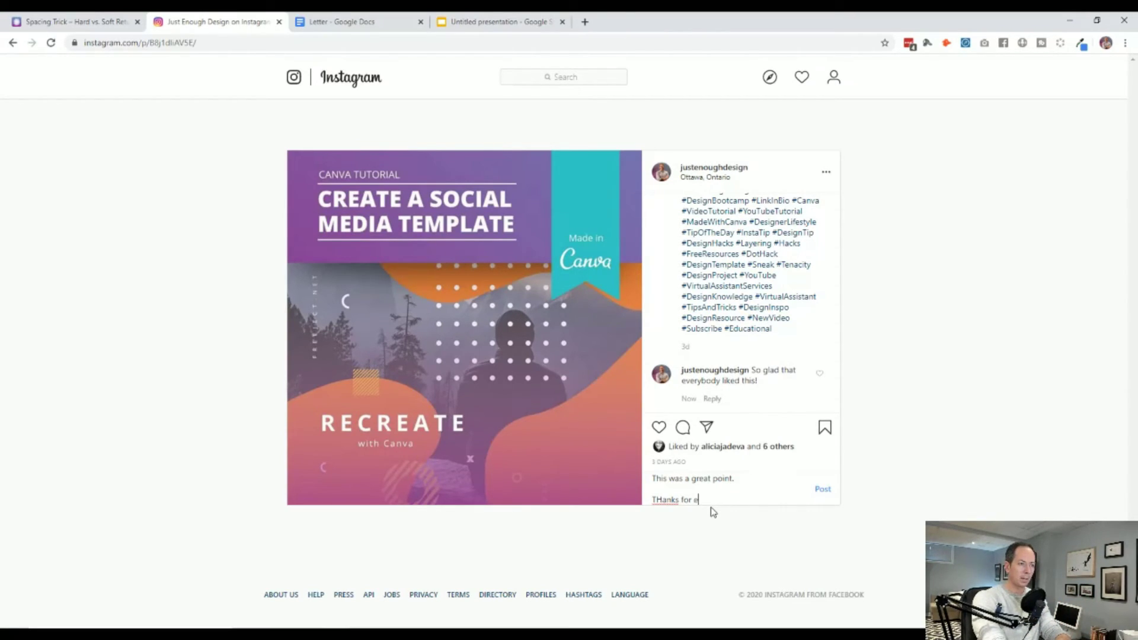
pyautogui.write('veryone watching!')
pyautogui.press('Right')
pyautogui.hotkey('shift', 'Right')
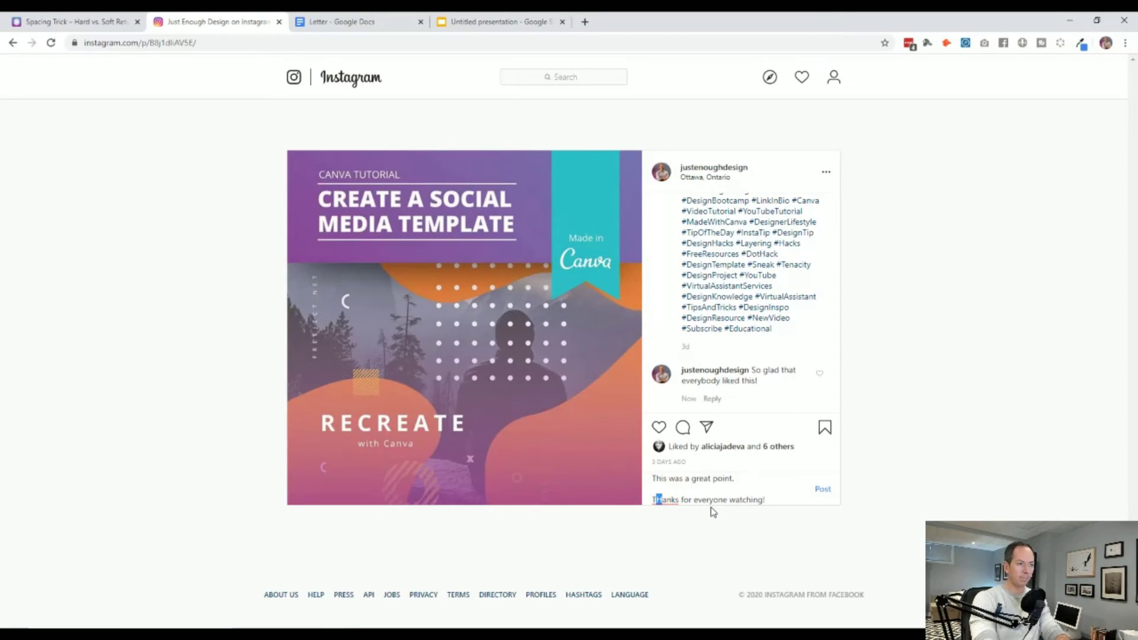
pyautogui.write('h')
pyautogui.press('End')
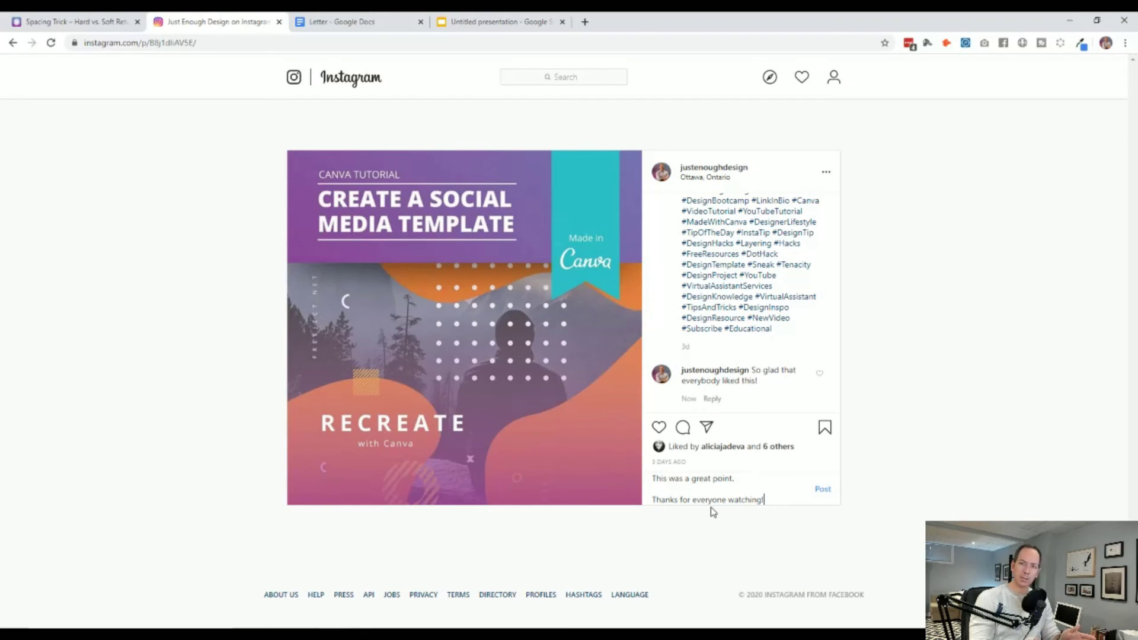
pyautogui.click(74, 21)
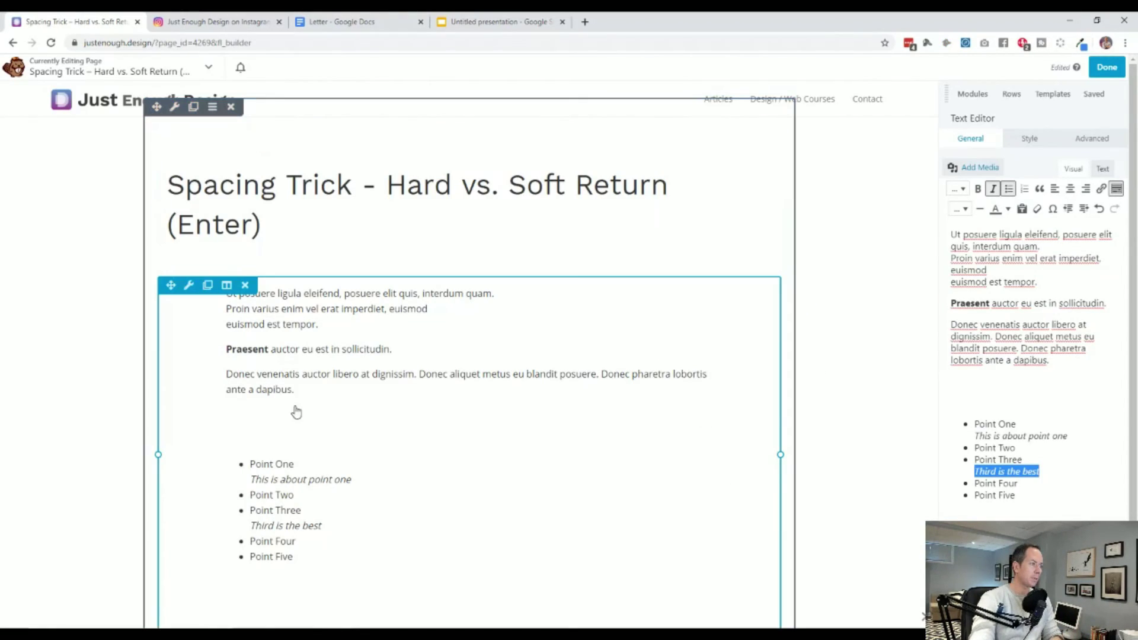